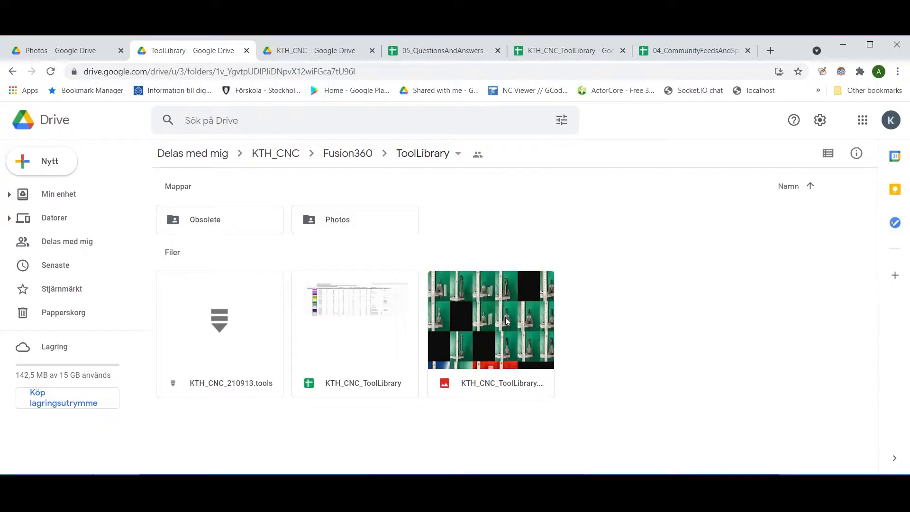
# - Open KTH_CNC_ToolLibrary.png and enlarge the first two milling bits in the second row of photos
pyautogui.doubleClick(505, 316)
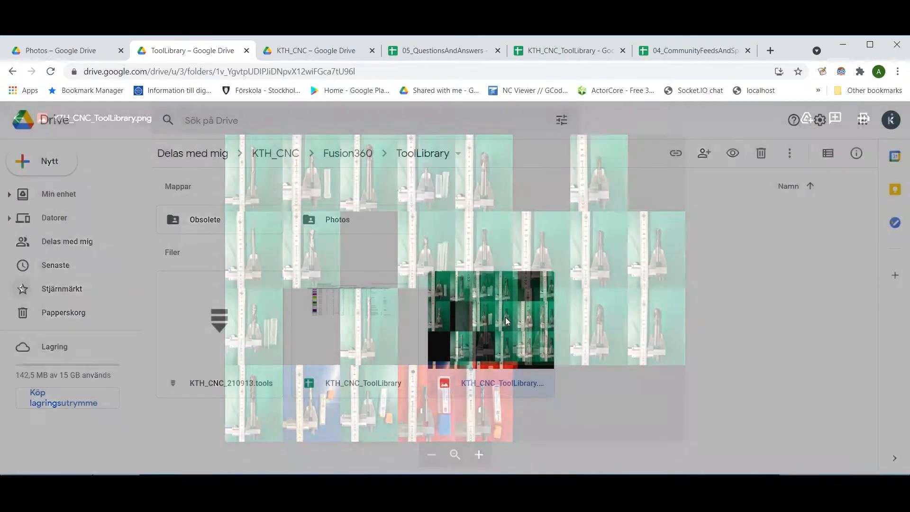
pyautogui.keyDown('ctrl'); pyautogui.scroll(5, 288, 249); pyautogui.keyUp('ctrl')
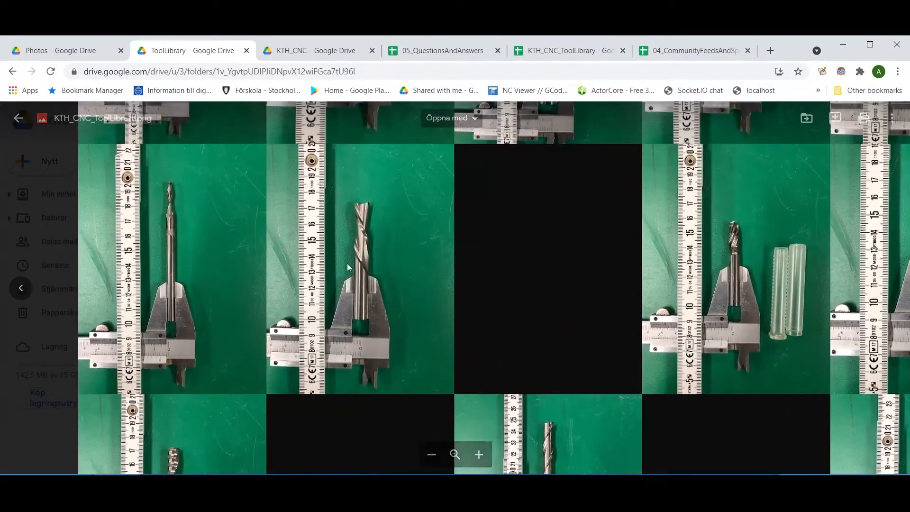
pyautogui.keyDown('ctrl'); pyautogui.scroll(2, 236, 259); pyautogui.keyUp('ctrl')
pyautogui.moveTo(236, 259); pyautogui.dragTo(247, 277)
pyautogui.keyDown('ctrl'); pyautogui.scroll(3, 128, 193); pyautogui.keyUp('ctrl')
pyautogui.moveTo(264, 207); pyautogui.dragTo(359, 241)
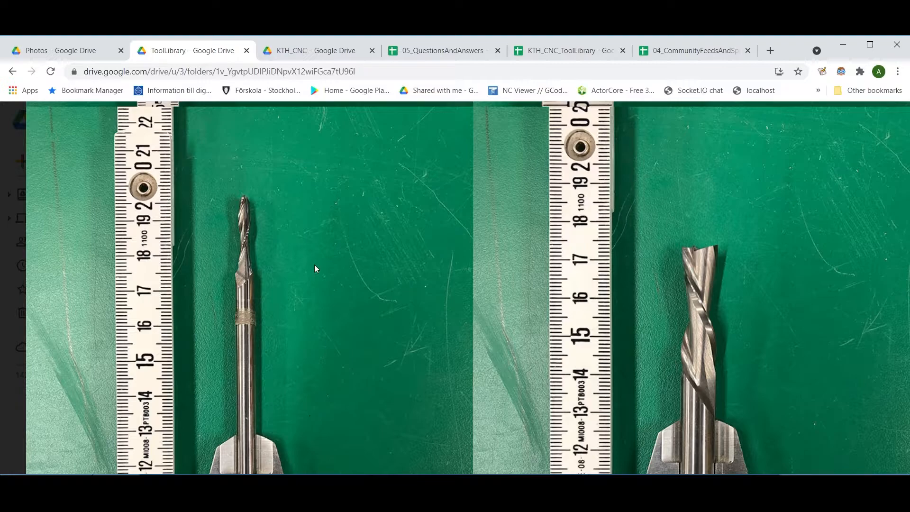
# - Compare the flutes and cutting direction of the slim bit and the wide bit beside it
pyautogui.moveTo(424, 286); pyautogui.dragTo(184, 223)
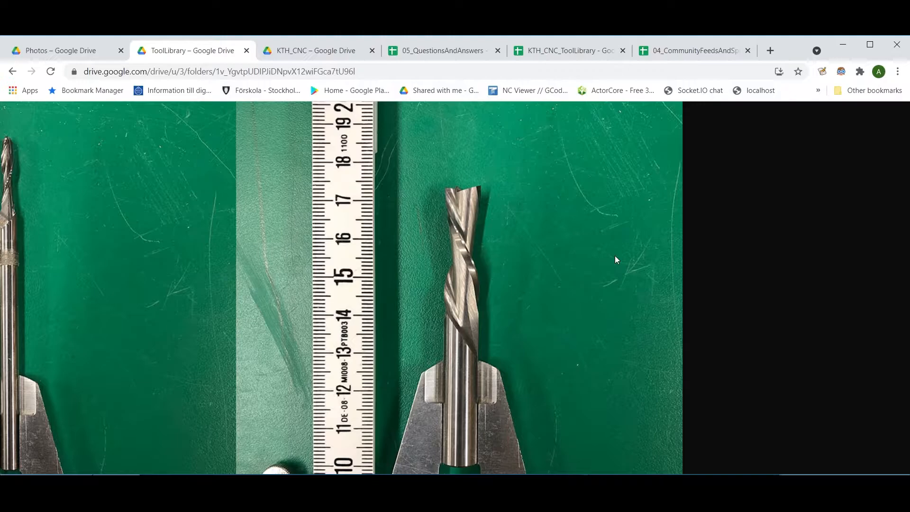
pyautogui.scroll(-1, 615, 255)
pyautogui.moveTo(550, 218); pyautogui.dragTo(544, 238)
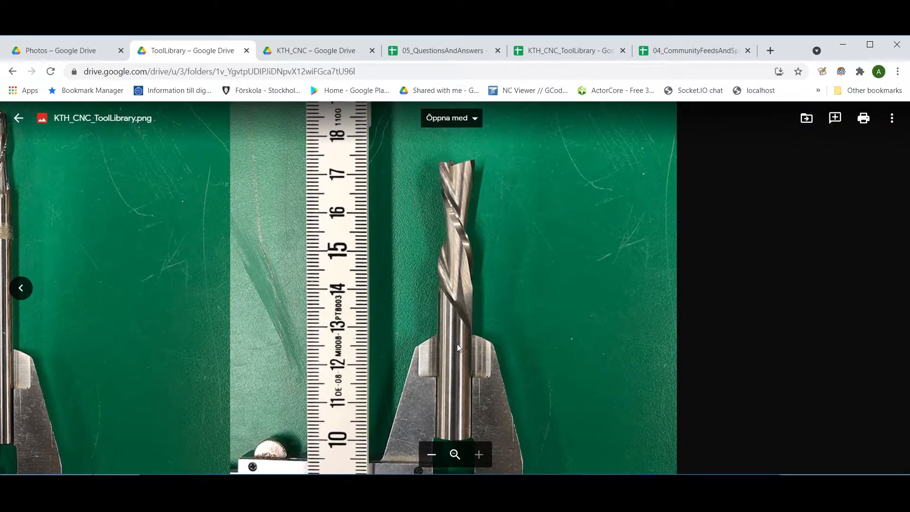
pyautogui.moveTo(376, 259); pyautogui.dragTo(591, 340)
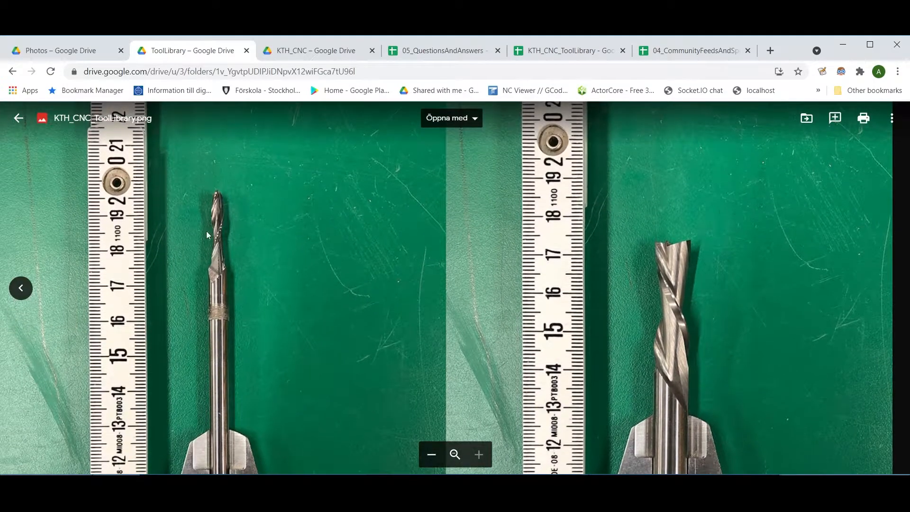
pyautogui.moveTo(767, 314); pyautogui.dragTo(604, 247)
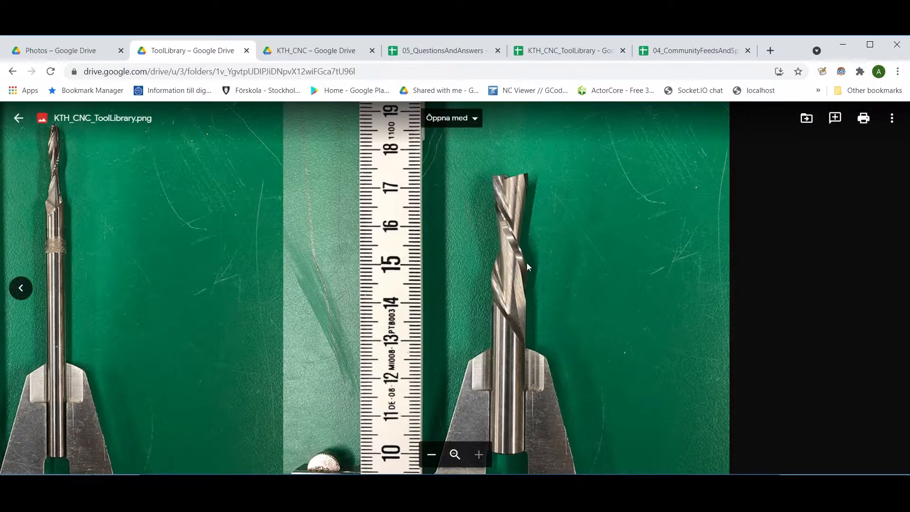
pyautogui.moveTo(124, 162); pyautogui.dragTo(149, 199)
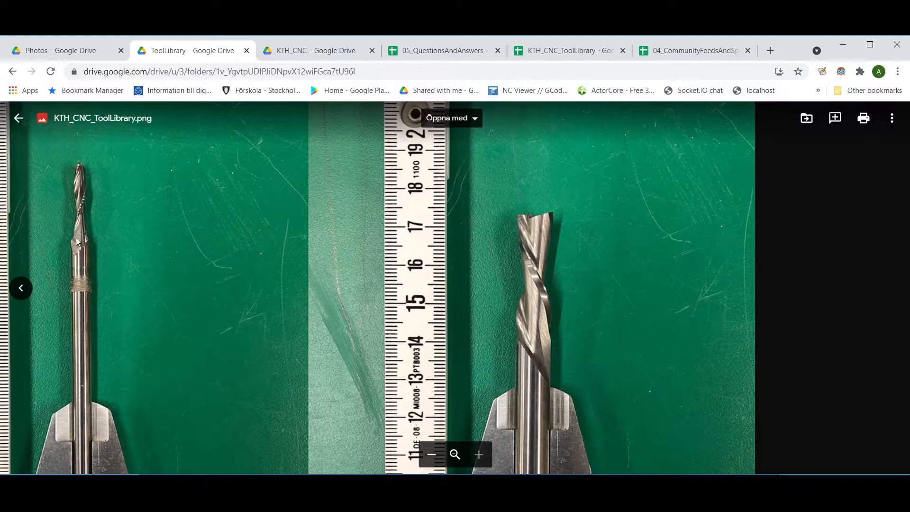
pyautogui.moveTo(558, 295); pyautogui.dragTo(528, 241)
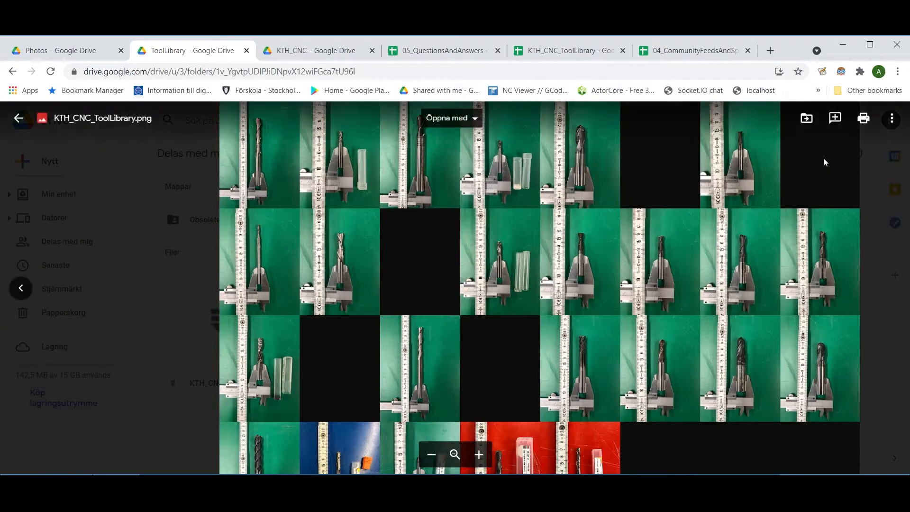
# - Examine the caliper reading below the wide second bit to read its diameter
pyautogui.scroll(5, 335, 251)
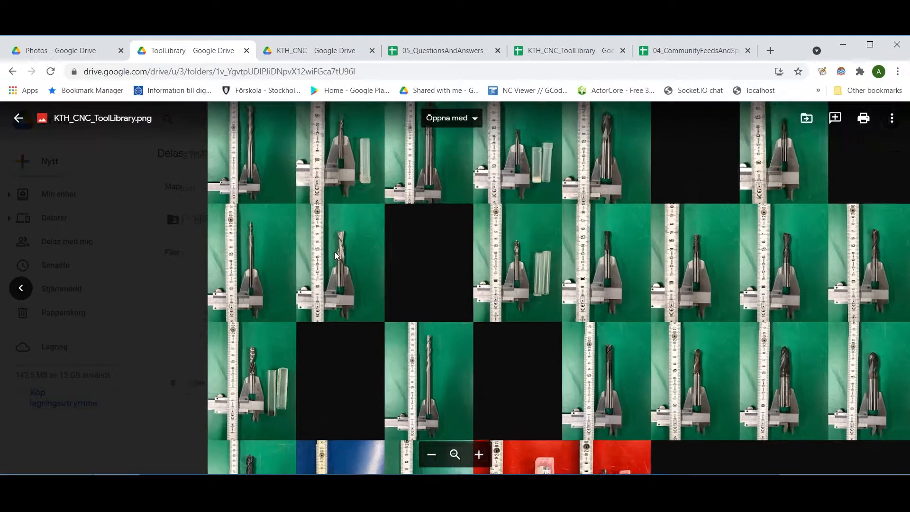
pyautogui.scroll(1, 332, 256)
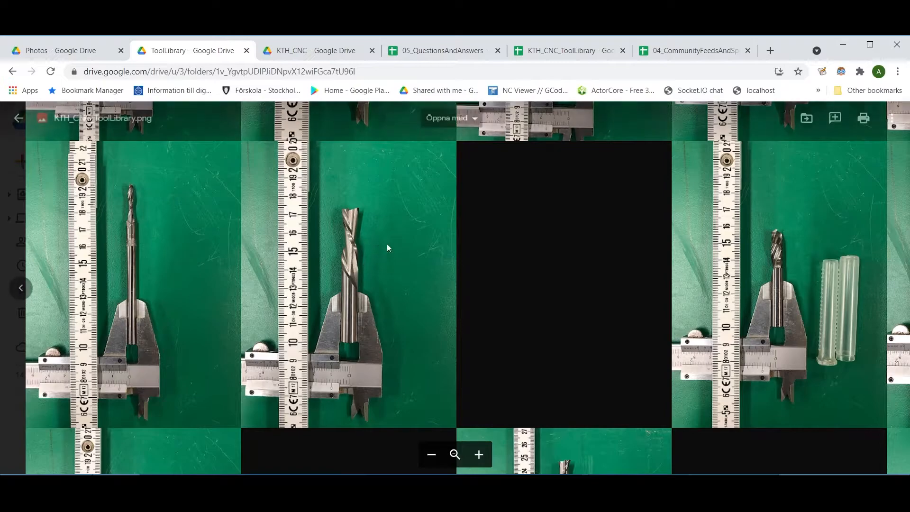
pyautogui.scroll(3, 337, 303)
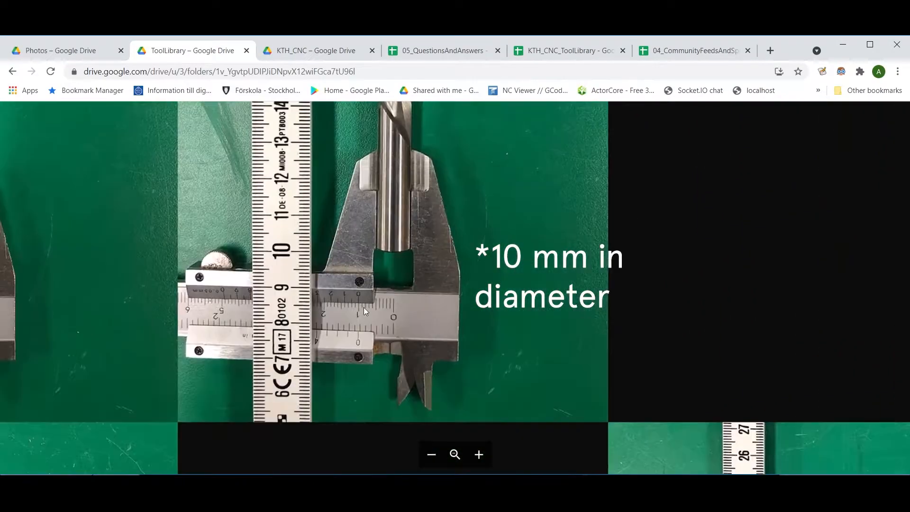
pyautogui.scroll(-3, 391, 305)
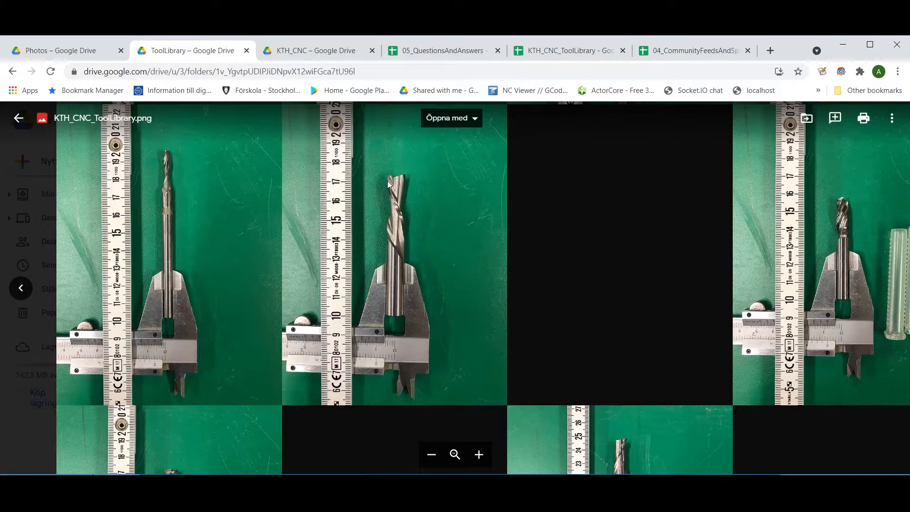
# - Switch to the KTH_CNC_ToolLibrary spreadsheet, search it for "down" and go to the first match
pyautogui.click(563, 55)
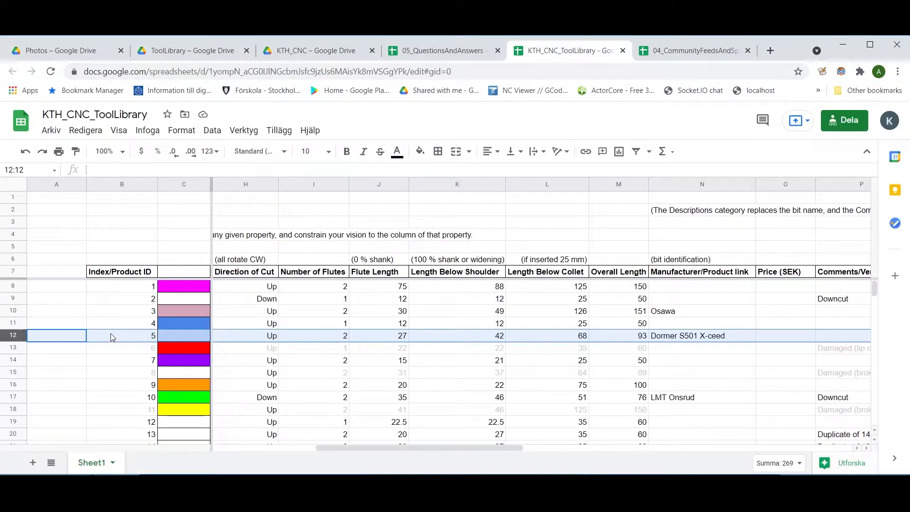
pyautogui.hotkey('ctrl', 'f')
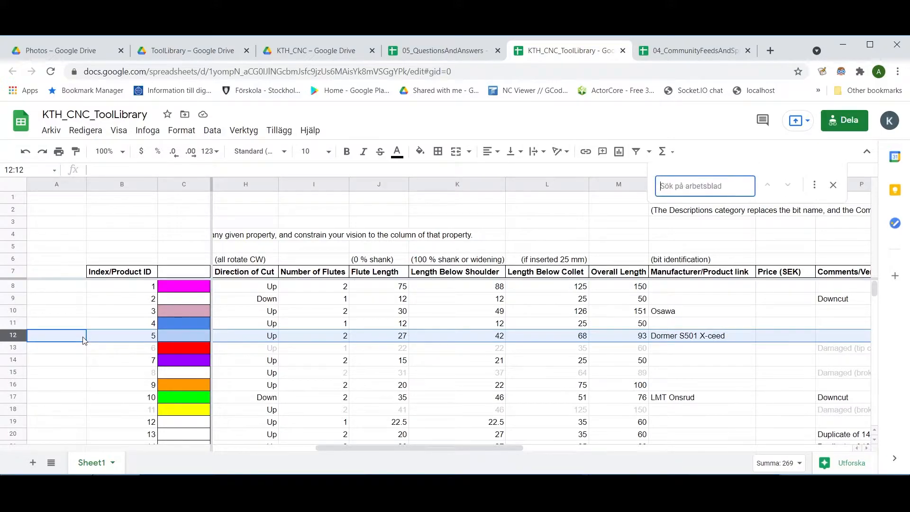
pyautogui.write('down')
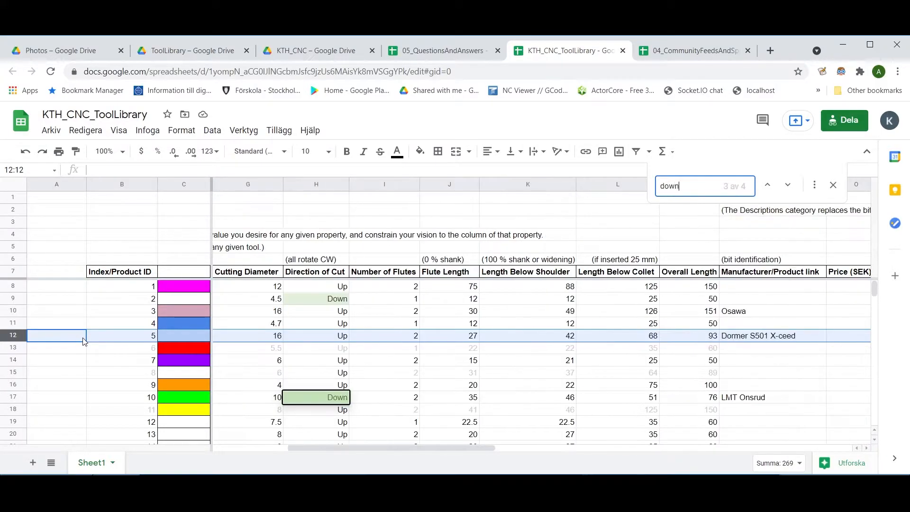
pyautogui.click(768, 188)
pyautogui.click(767, 188)
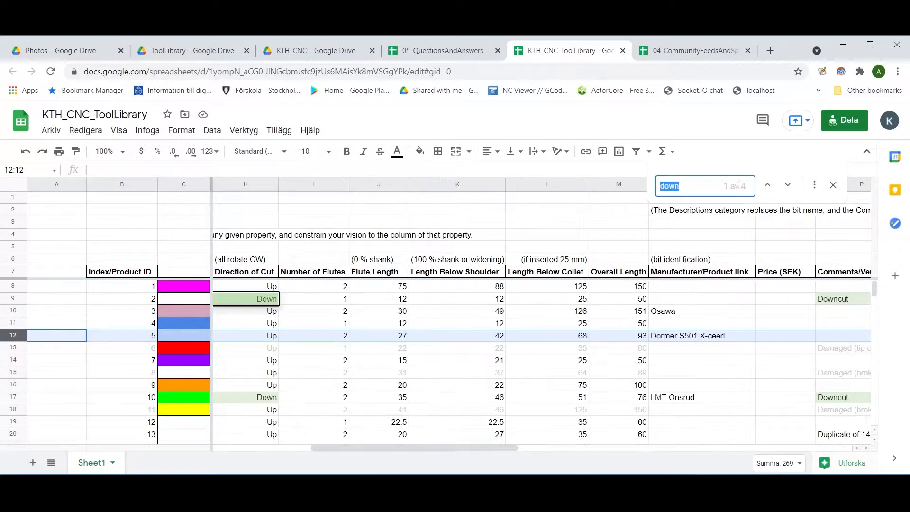
# - Go through the matches for "down" in the direction and comments columns, ending back on the first one
pyautogui.click(788, 187)
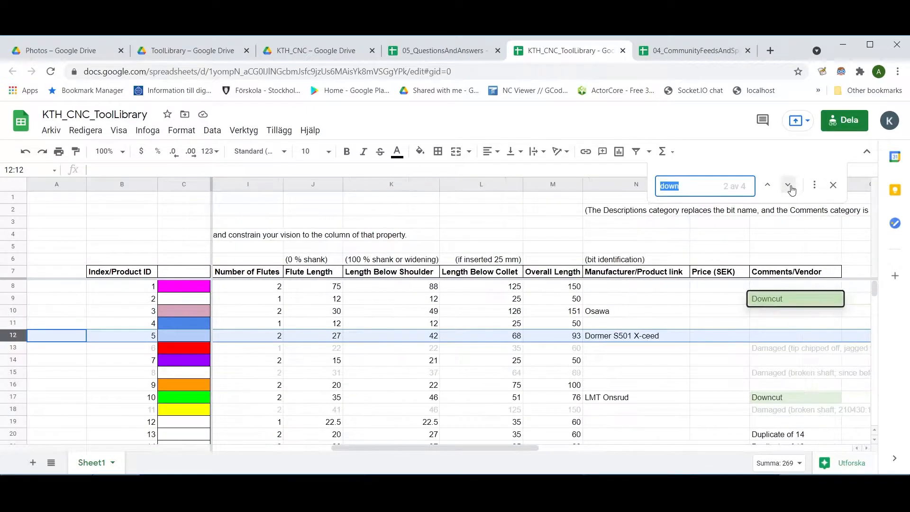
pyautogui.click(790, 187)
pyautogui.click(790, 187)
pyautogui.click(768, 187)
pyautogui.click(768, 187)
pyautogui.click(768, 187)
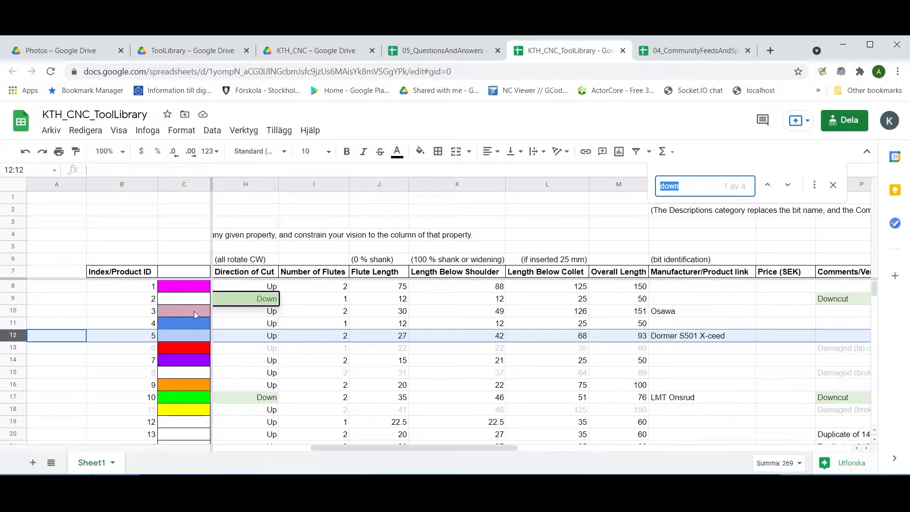
# - Highlight row 17 of the tool with product ID 10 and check it against the tool library photos
pyautogui.hscroll(-4, 360, 310)
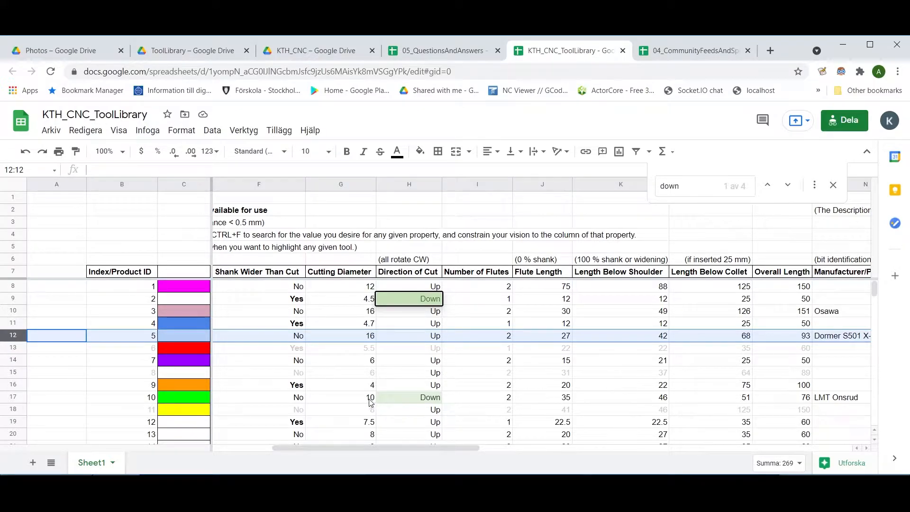
pyautogui.click(19, 397)
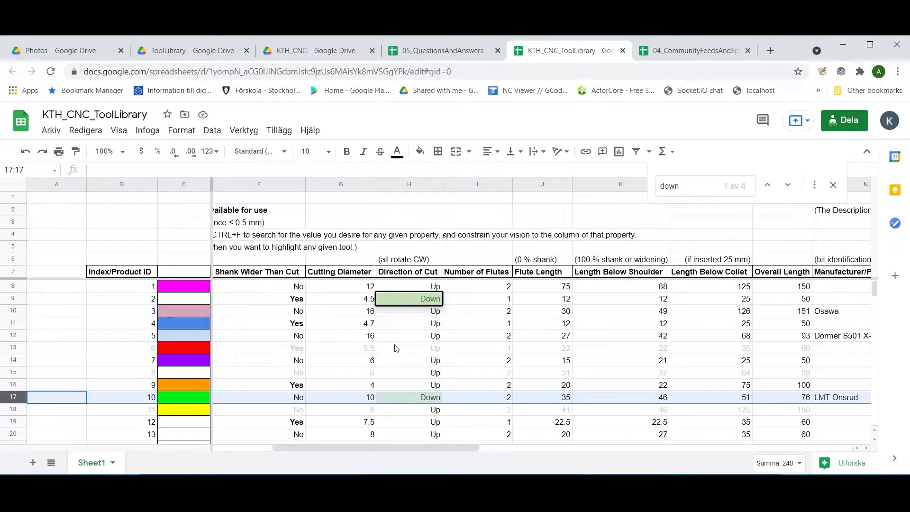
pyautogui.click(157, 52)
pyautogui.click(564, 51)
# - Search the 04_CommunityFeedsAndSpeeds spreadsheet for "10" and review the earlier runs in the Bit used column
pyautogui.click(680, 56)
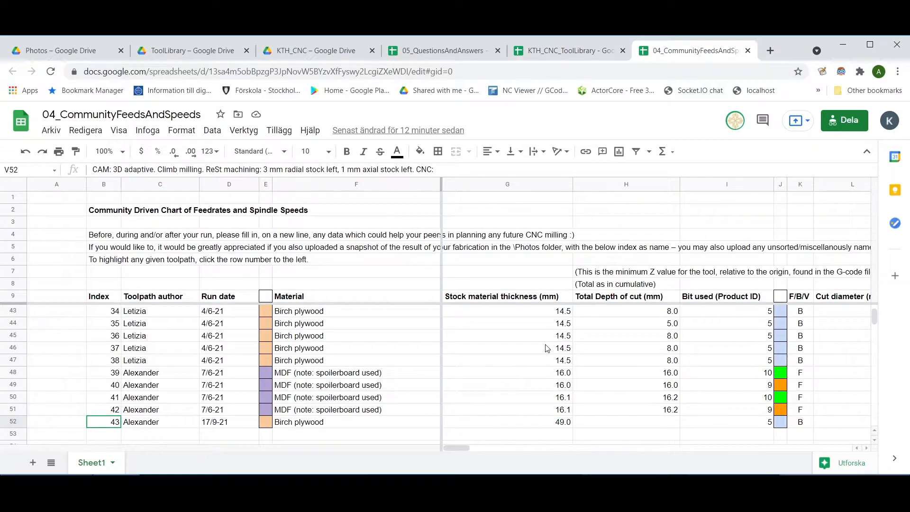
pyautogui.hotkey('ctrl', 'f')
pyautogui.write('10')
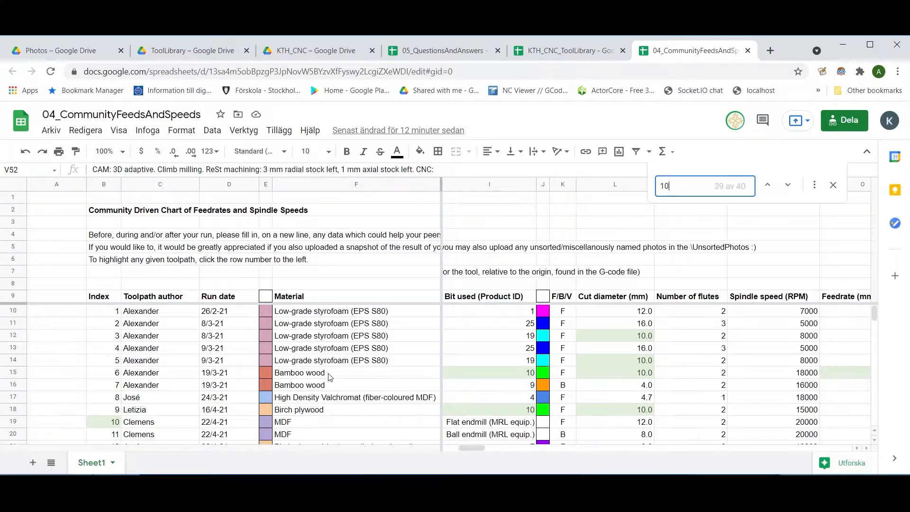
pyautogui.scroll(-1, 538, 380)
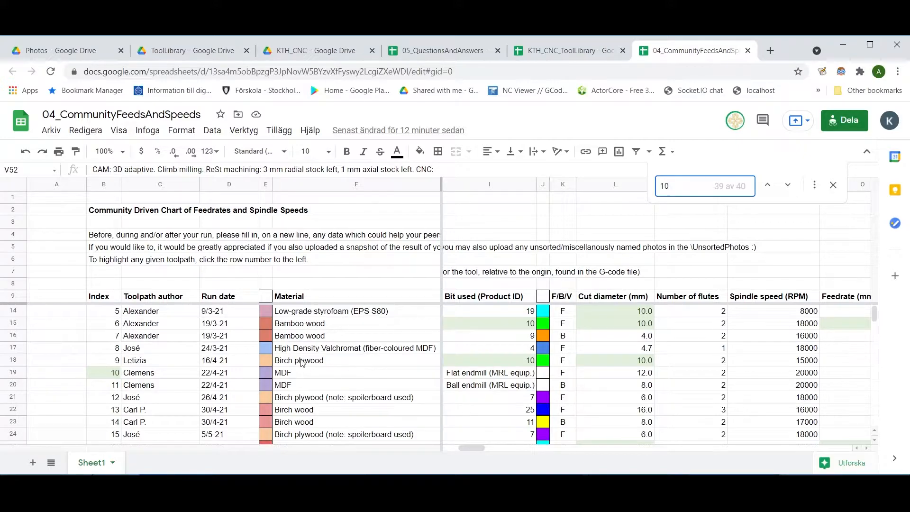
pyautogui.scroll(-5, 528, 359)
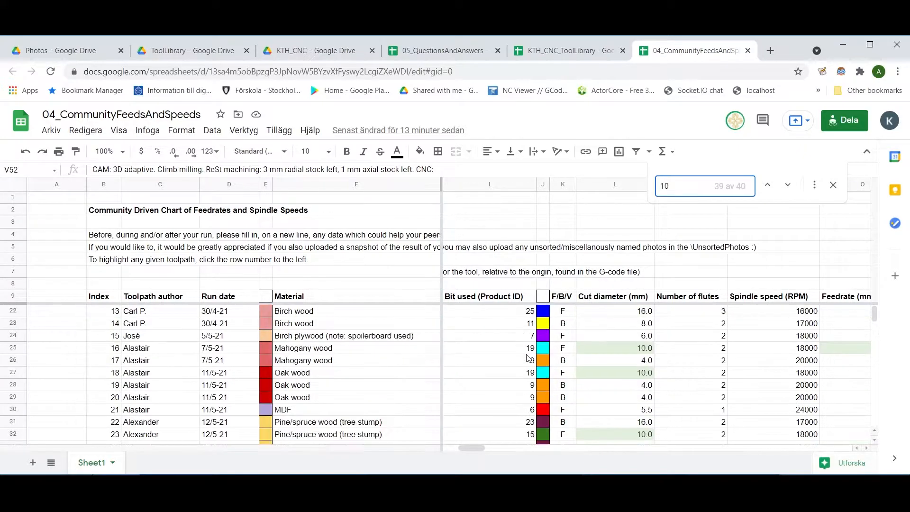
pyautogui.scroll(-4, 528, 358)
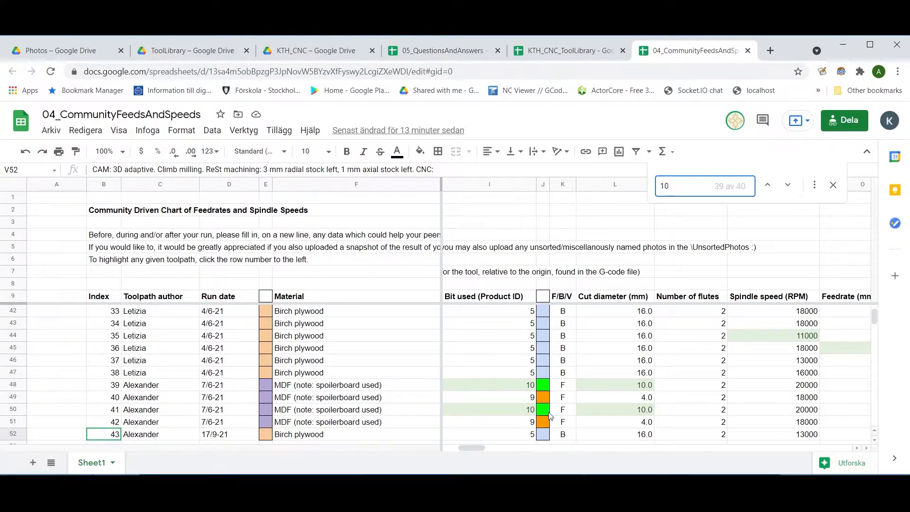
pyautogui.scroll(-1, 115, 401)
# - Start a new entry in row 53 with index 44, the toolpath author's name and run date 17/9-21
pyautogui.doubleClick(114, 397)
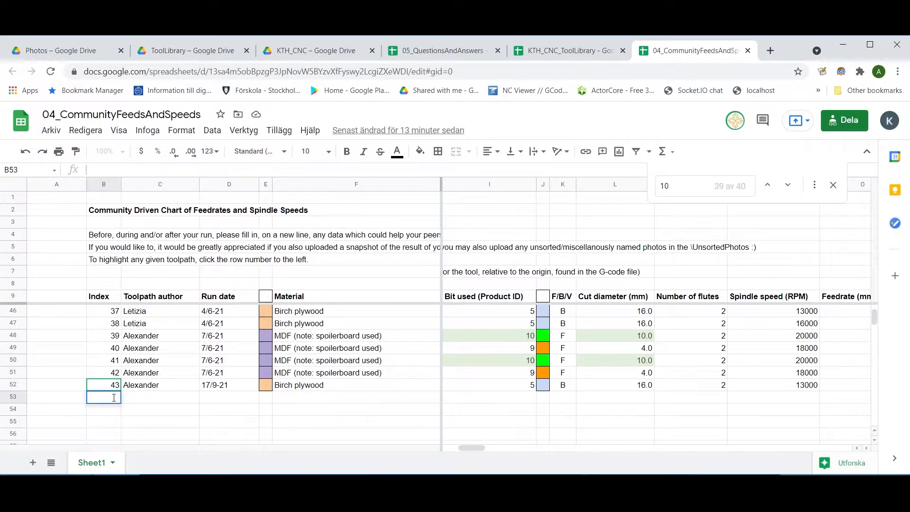
pyautogui.write('44')
pyautogui.press('Tab')
pyautogui.write('Alexadn')
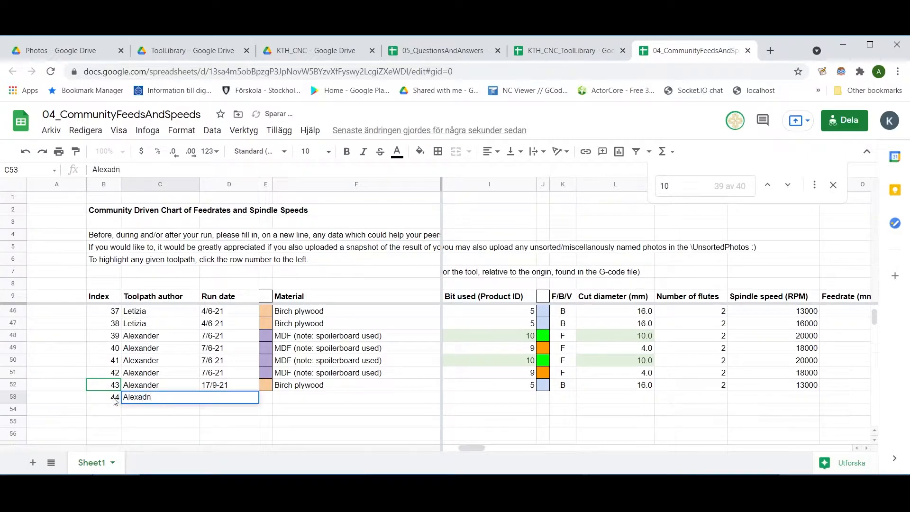
pyautogui.write('nder')
pyautogui.press('Tab')
pyautogui.write('17-9-21')
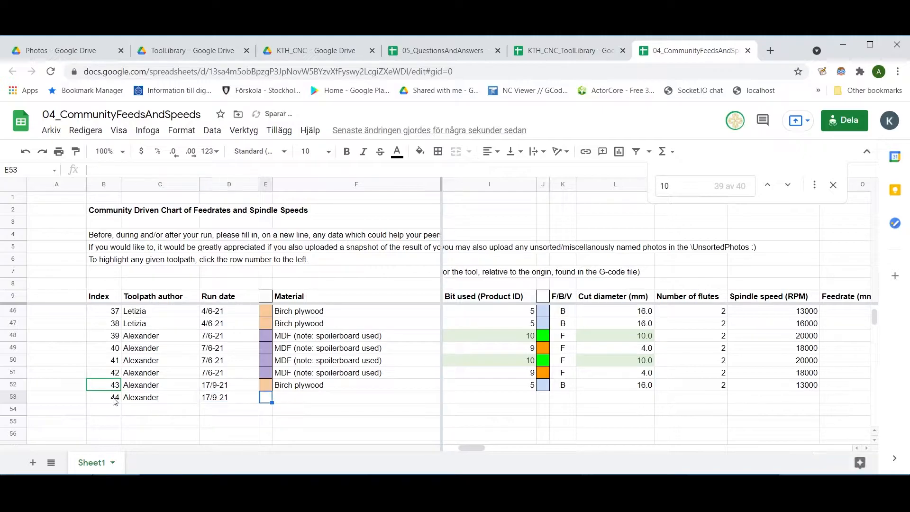
# - Copy the material colour and "Birch plywood" from row 52 into row 53
pyautogui.click(268, 388)
pyautogui.hotkey('ctrl', 'c')
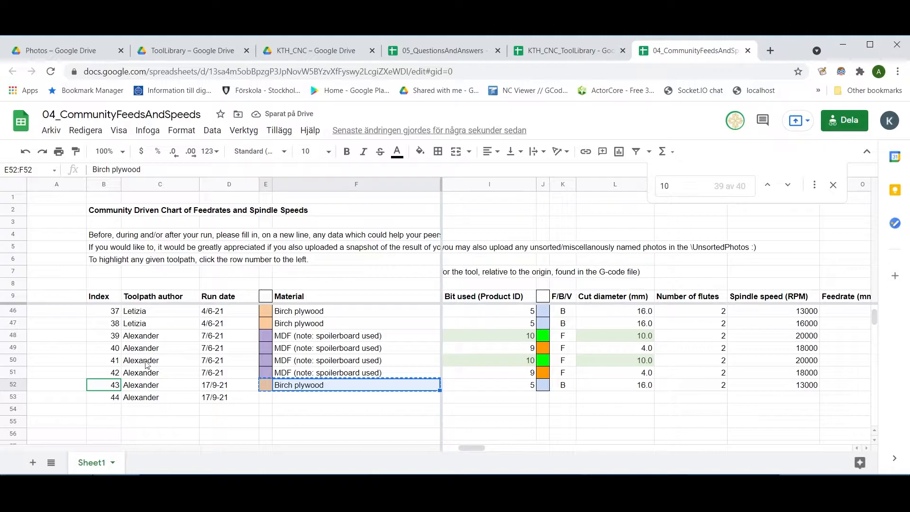
pyautogui.click(268, 401)
pyautogui.hotkey('ctrl', 'v')
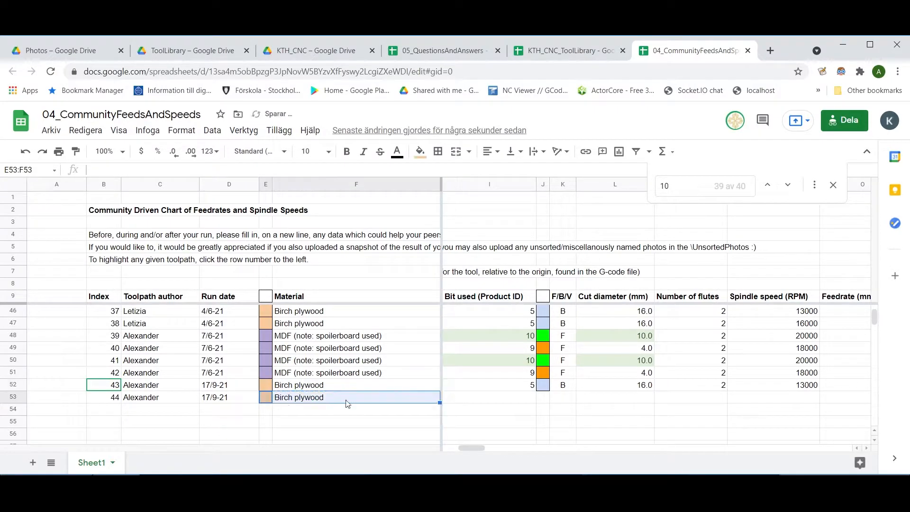
# - Copy the stock material thickness of 49.0 mm from row 52 into row 53
pyautogui.moveTo(476, 448); pyautogui.dragTo(446, 453)
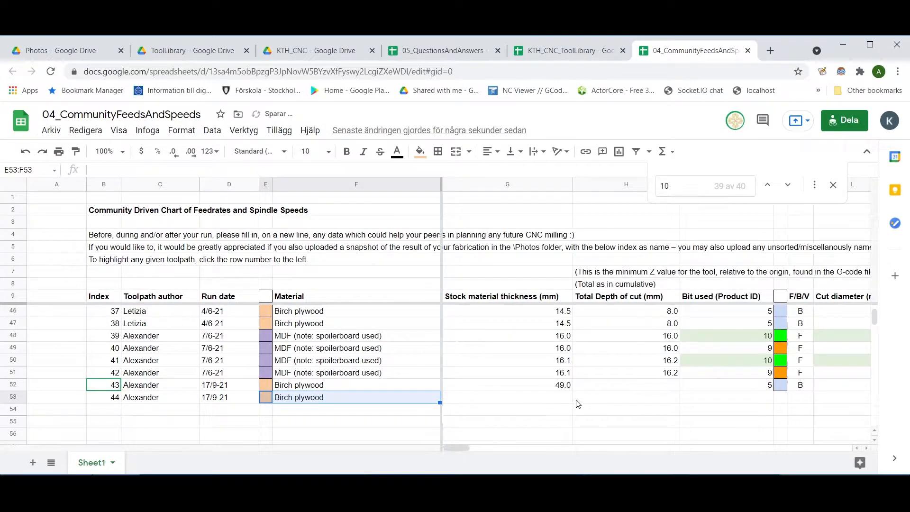
pyautogui.click(565, 388)
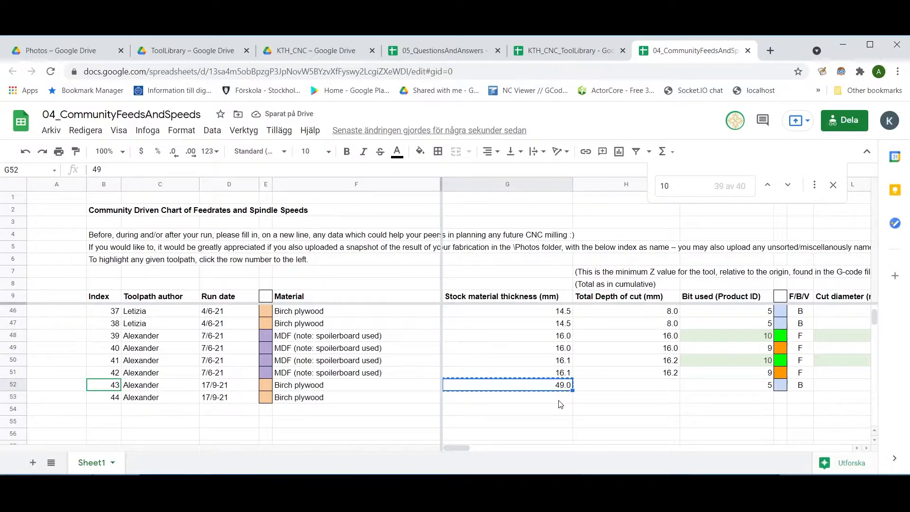
pyautogui.click(561, 400)
pyautogui.hotkey('ctrl', 'v')
# - Copy the bit ID 10 data, from product ID through number of flutes, from row 50 into row 53
pyautogui.moveTo(458, 449); pyautogui.dragTo(476, 448)
pyautogui.click(617, 361)
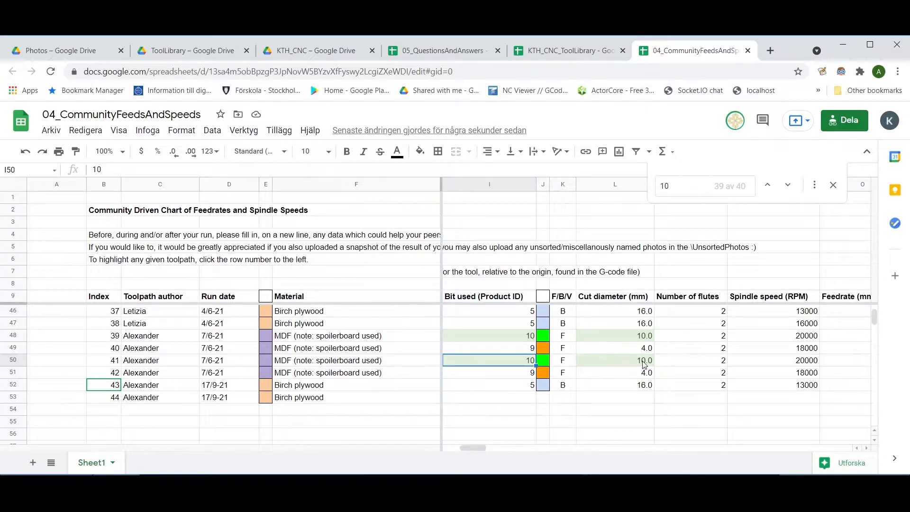
pyautogui.keyDown('shift'); pyautogui.click(720, 360); pyautogui.keyUp('shift')
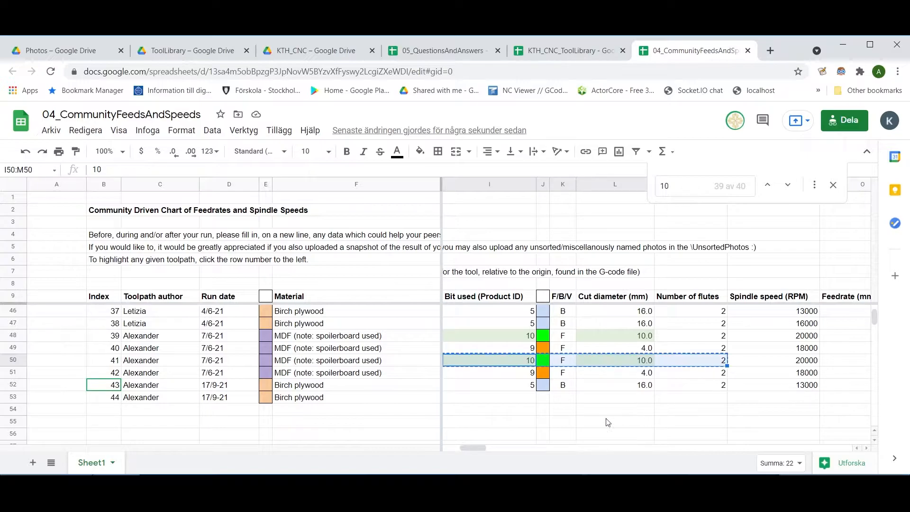
pyautogui.hotkey('ctrl', 'c')
pyautogui.moveTo(479, 448); pyautogui.dragTo(472, 448)
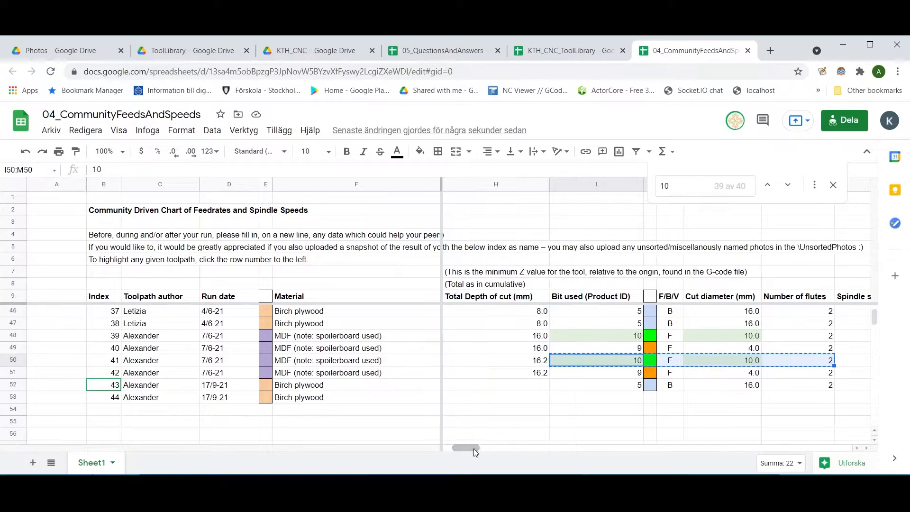
pyautogui.click(592, 398)
pyautogui.hotkey('ctrl', 'v')
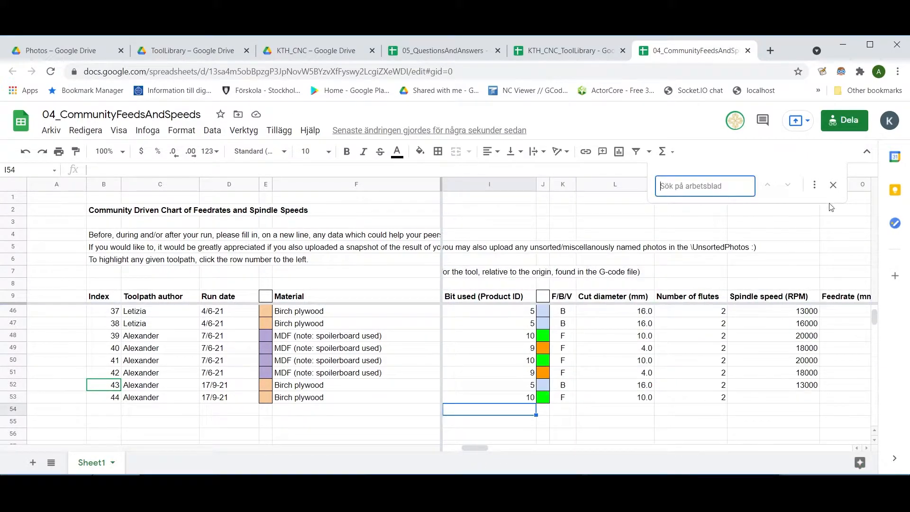
pyautogui.click(833, 184)
pyautogui.click(519, 400)
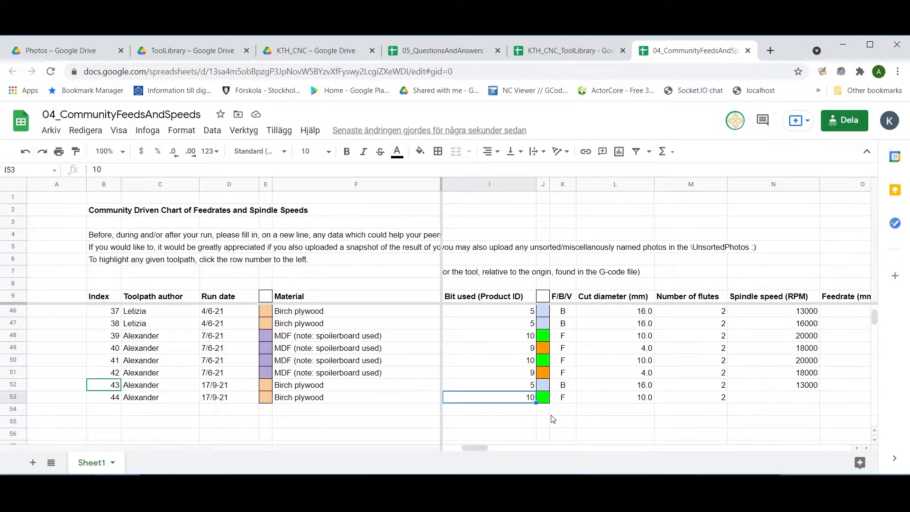
# - Copy the 13000 RPM spindle speed from row 52 into row 53
pyautogui.moveTo(477, 448); pyautogui.dragTo(485, 450)
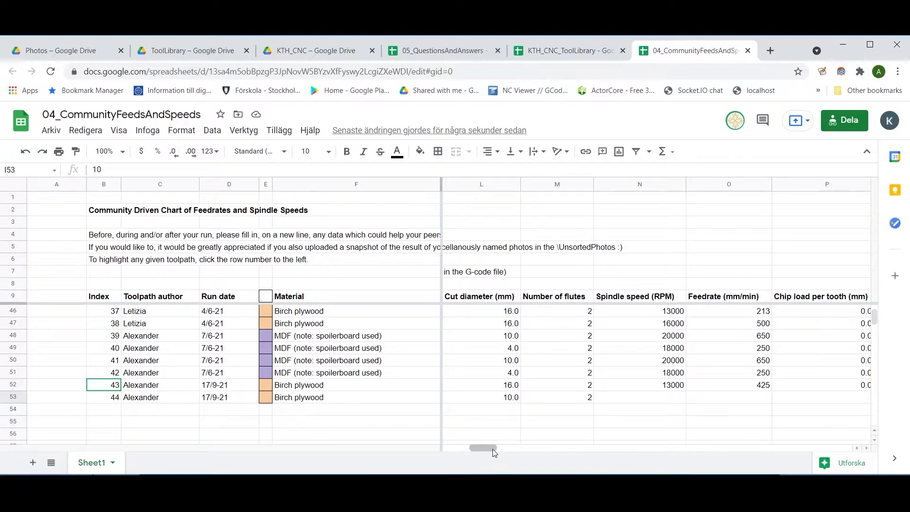
pyautogui.moveTo(488, 447); pyautogui.dragTo(488, 448)
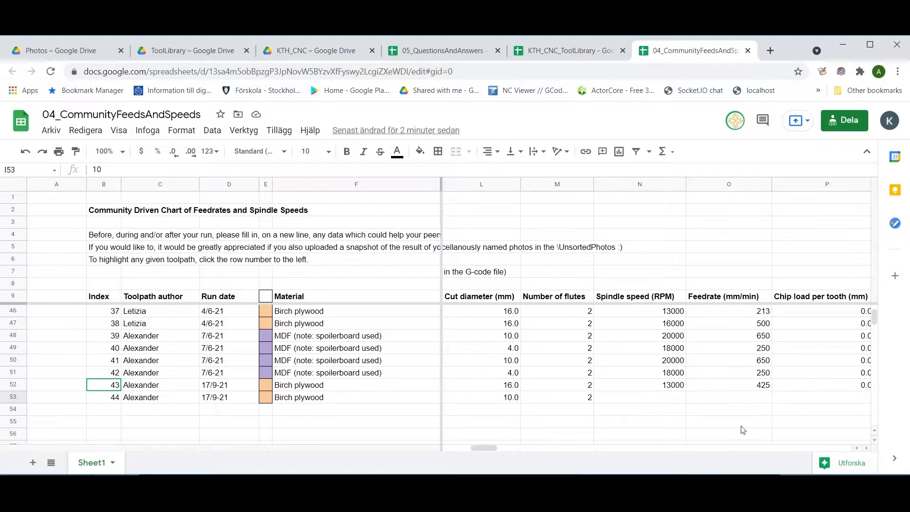
pyautogui.moveTo(484, 447); pyautogui.dragTo(486, 448)
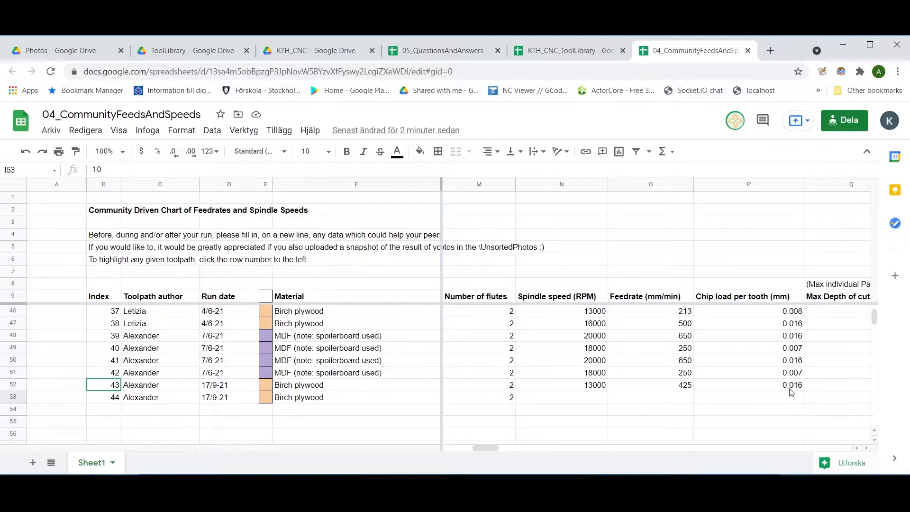
pyautogui.click(587, 387)
pyautogui.hotkey('ctrl', 'c')
pyautogui.click(587, 401)
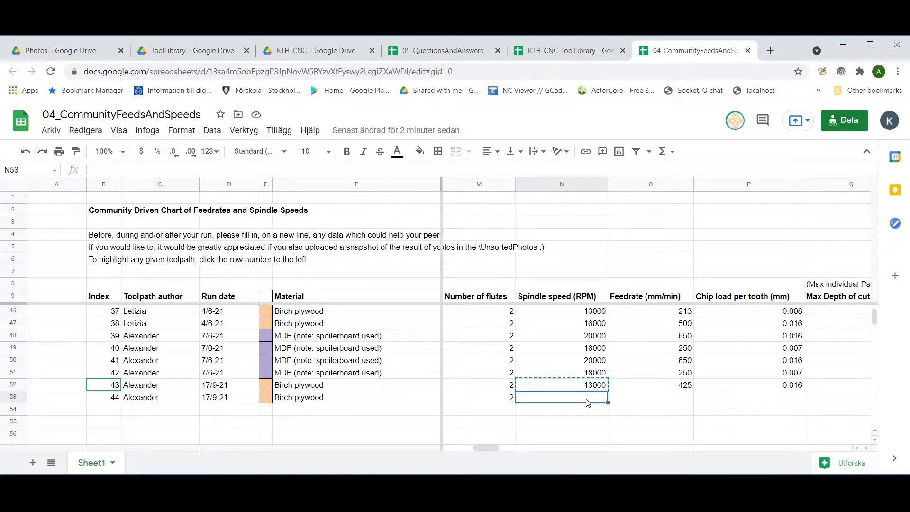
pyautogui.hotkey('ctrl', 'v')
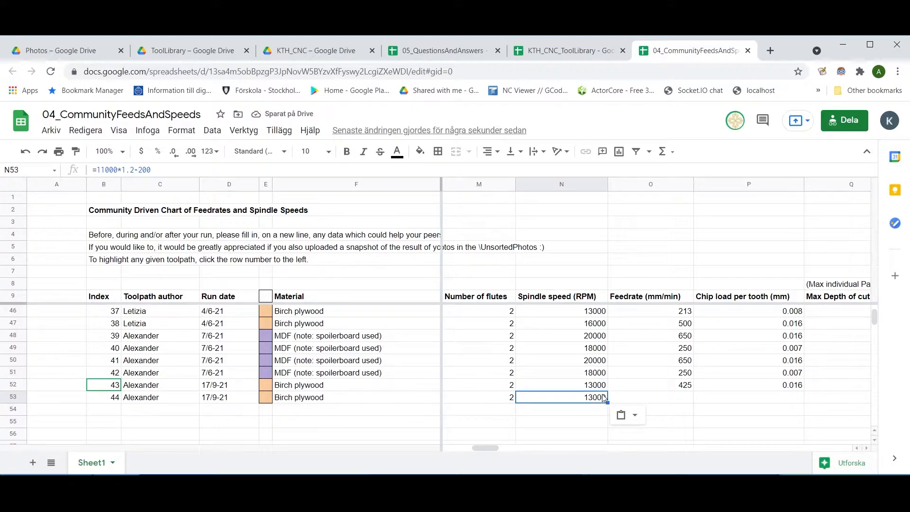
# - Set the feedrate in row 53 to 300 mm/min
pyautogui.click(676, 394)
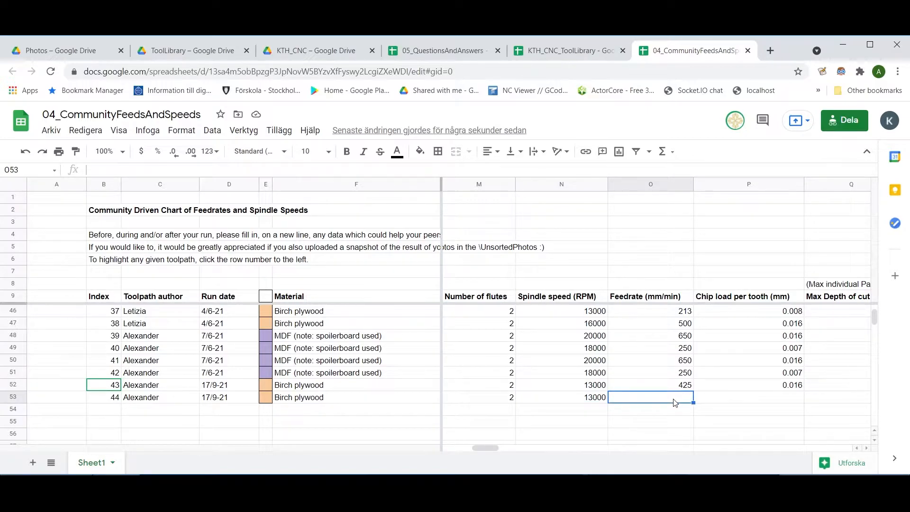
pyautogui.write('300')
pyautogui.click(748, 397)
# - Copy the chip load per tooth formula from row 52 into row 53 and check the formula and spindle speed it uses
pyautogui.moveTo(491, 447); pyautogui.dragTo(495, 448)
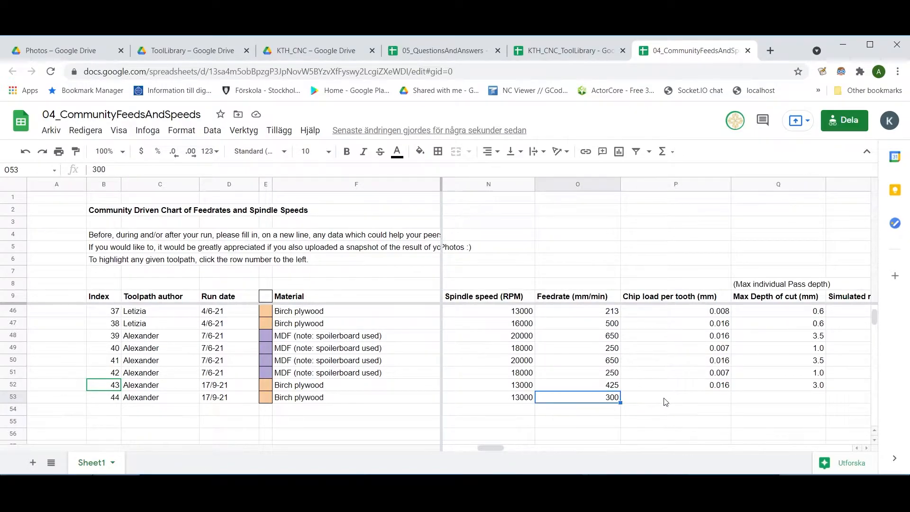
pyautogui.click(714, 386)
pyautogui.hotkey('ctrl', 'c')
pyautogui.click(711, 399)
pyautogui.hotkey('ctrl', 'v')
pyautogui.click(706, 410)
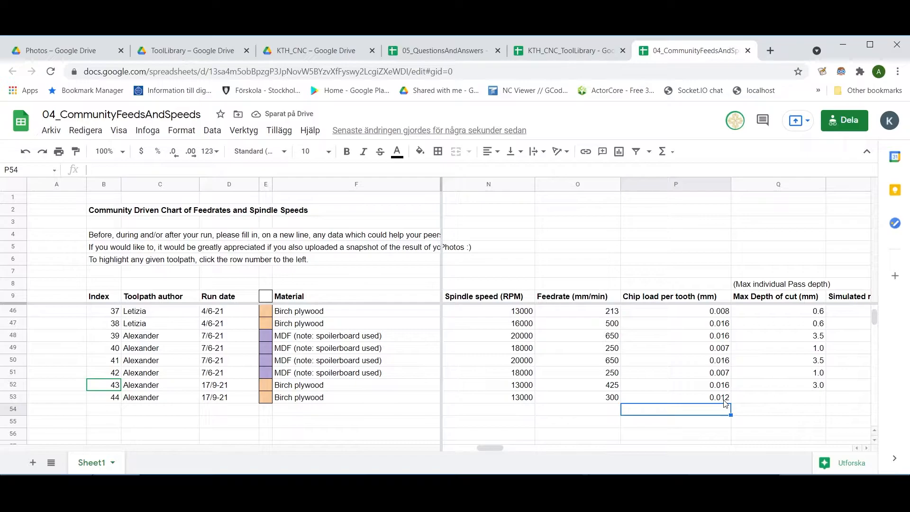
pyautogui.click(724, 401)
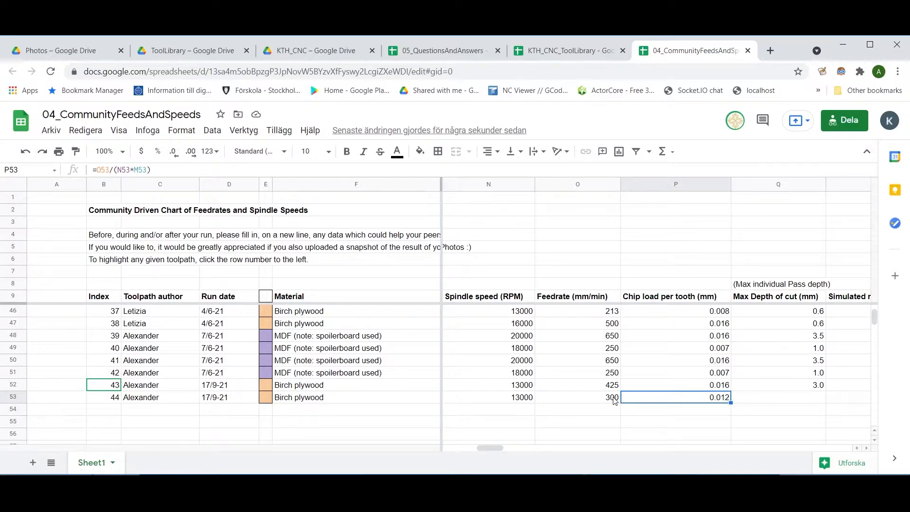
pyautogui.click(517, 403)
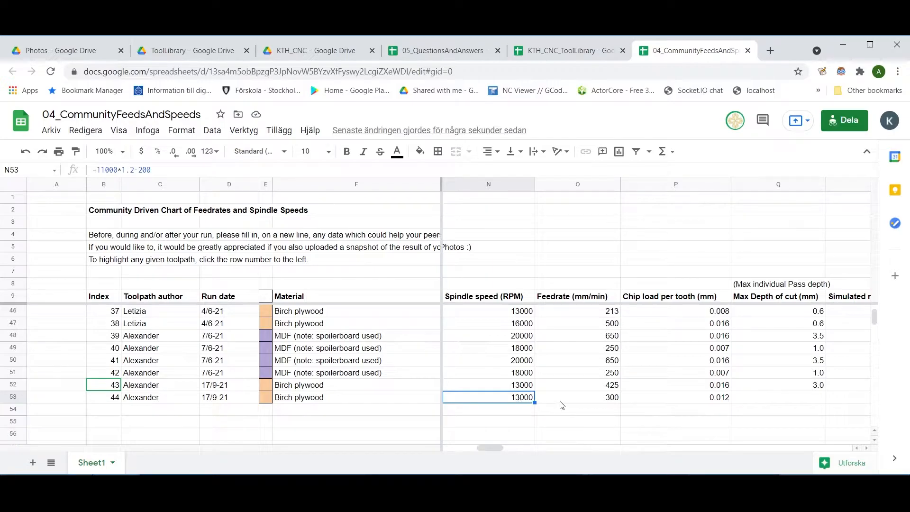
# - Set the max depth of cut in row 53 to 2.0 mm and apply the number format of the cell above
pyautogui.click(817, 401)
pyautogui.doubleClick(815, 401)
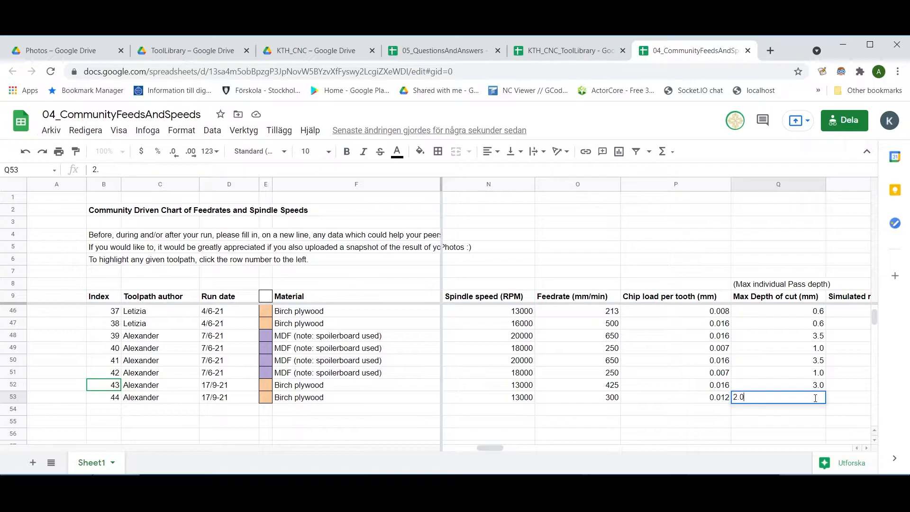
pyautogui.press('Return')
pyautogui.press('Up')
pyautogui.press('Up')
pyautogui.hotkey('ctrl', 'c')
pyautogui.press('Down')
pyautogui.hotkey('ctrl', 'alt', 'v')
pyautogui.press('Up')
pyautogui.press('Down')
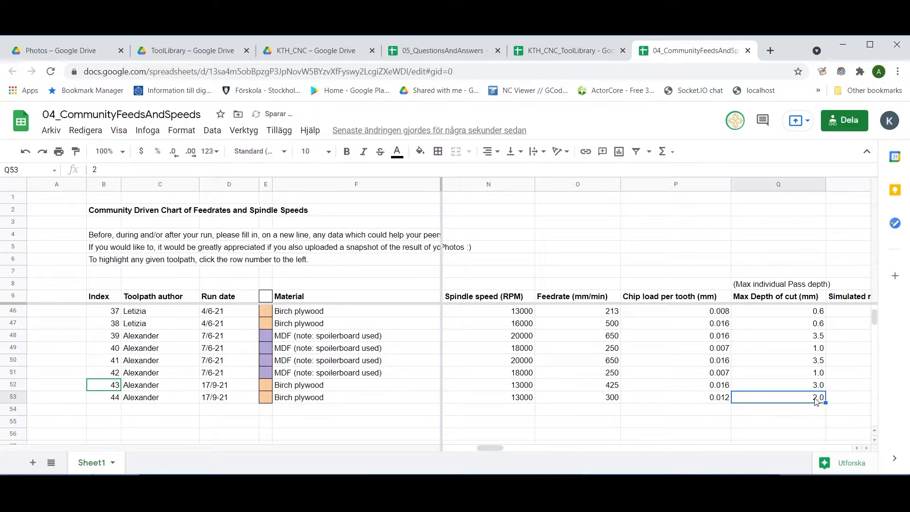
pyautogui.press('Right')
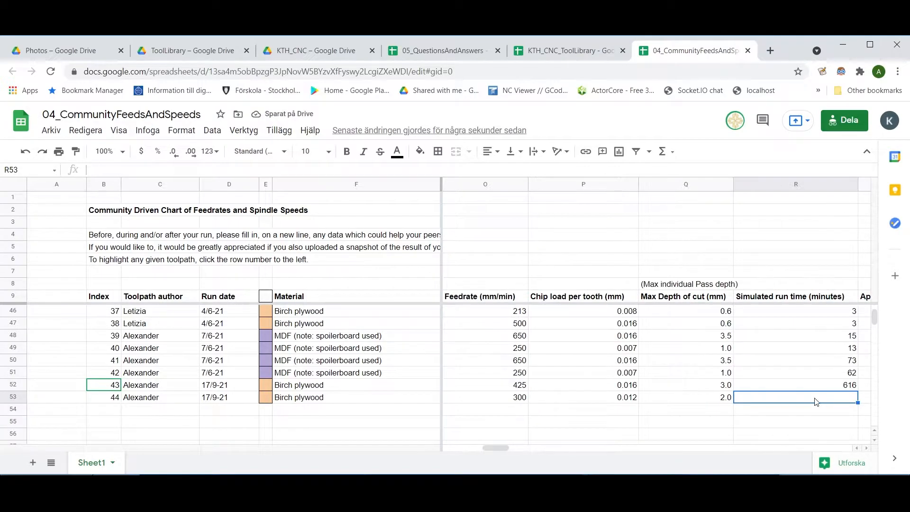
pyautogui.press('Left')
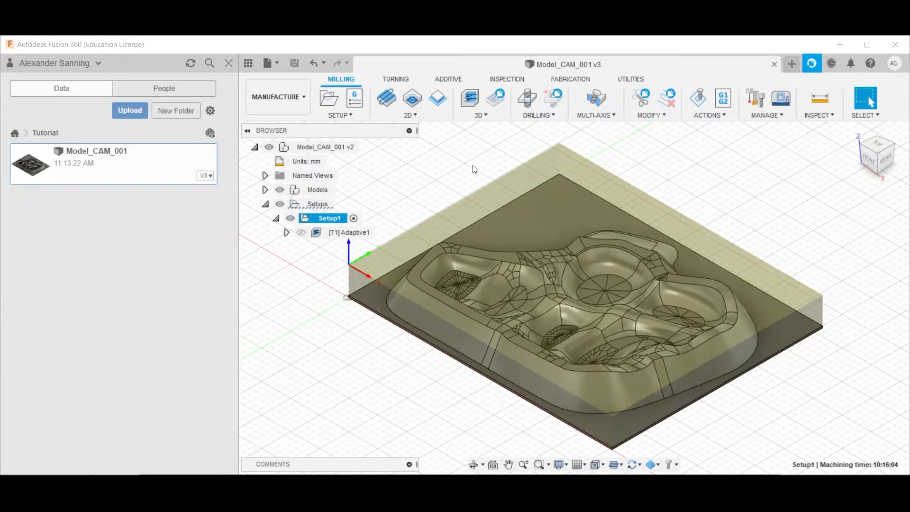
# - Switch to Fusion 360 and add a 3D Adaptive Clearing operation to Setup1
pyautogui.click(338, 231)
pyautogui.click(339, 221)
pyautogui.click(475, 115)
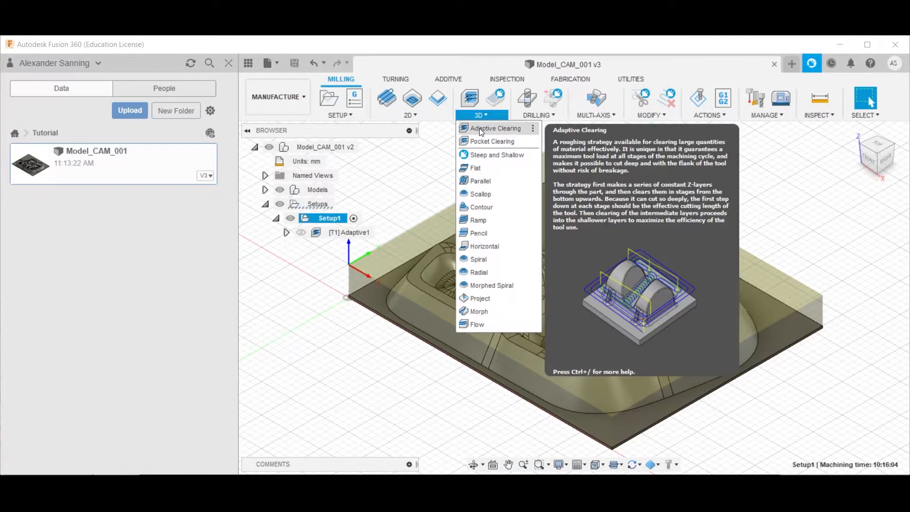
pyautogui.click(480, 130)
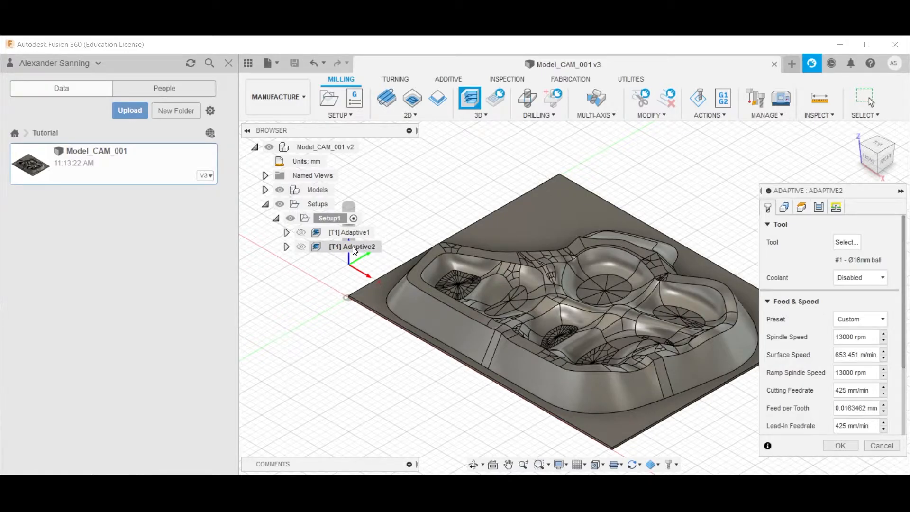
# - Assign the 10 mm flat end mill, product ID 010, from the KTH_CNC_210913 library to Adaptive2, checking it against the tool library spreadsheet
pyautogui.click(848, 244)
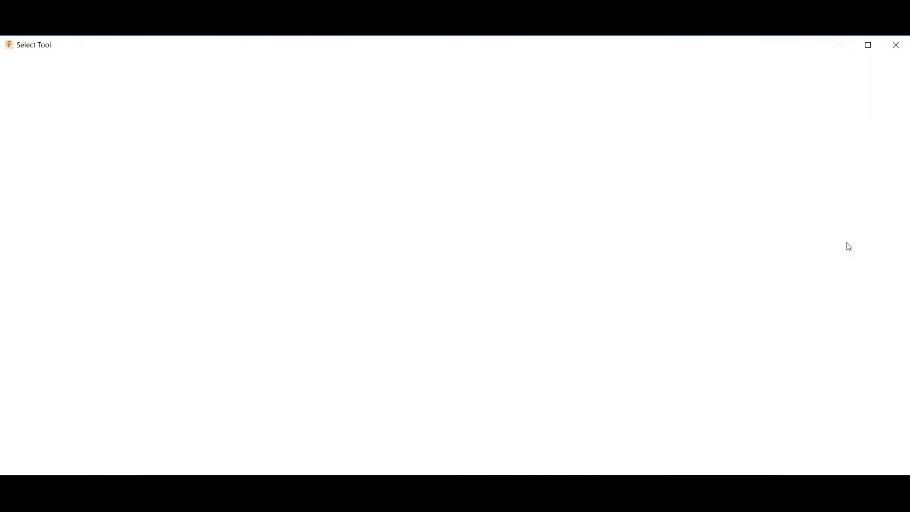
pyautogui.click(55, 207)
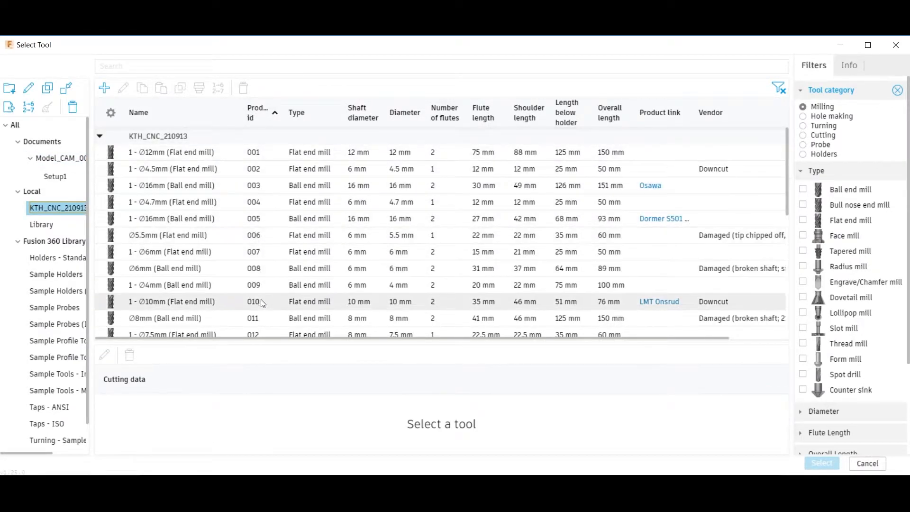
pyautogui.click(176, 306)
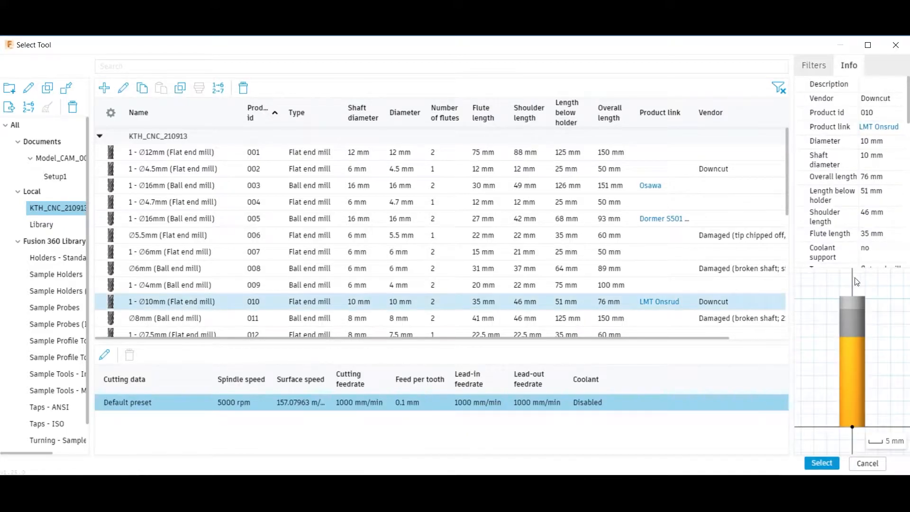
pyautogui.scroll(-1, 906, 105)
pyautogui.scroll(1, 907, 106)
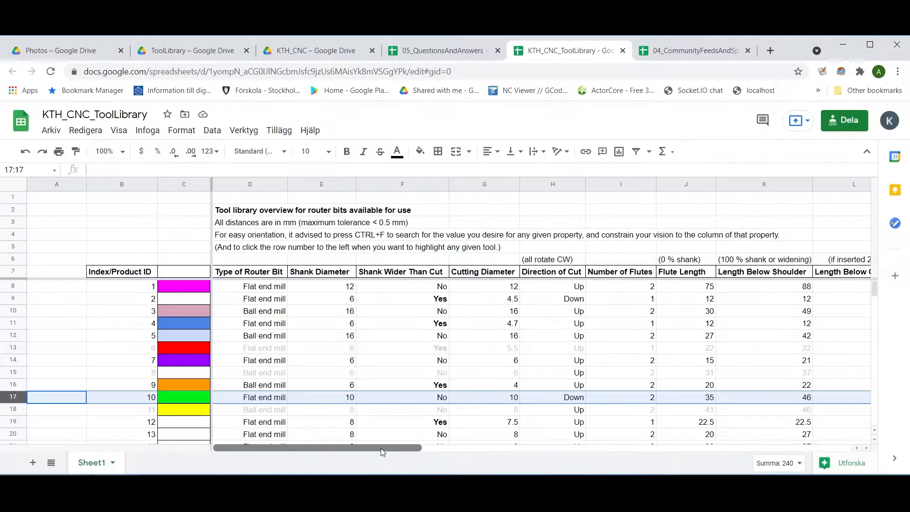
pyautogui.moveTo(379, 447); pyautogui.dragTo(434, 446)
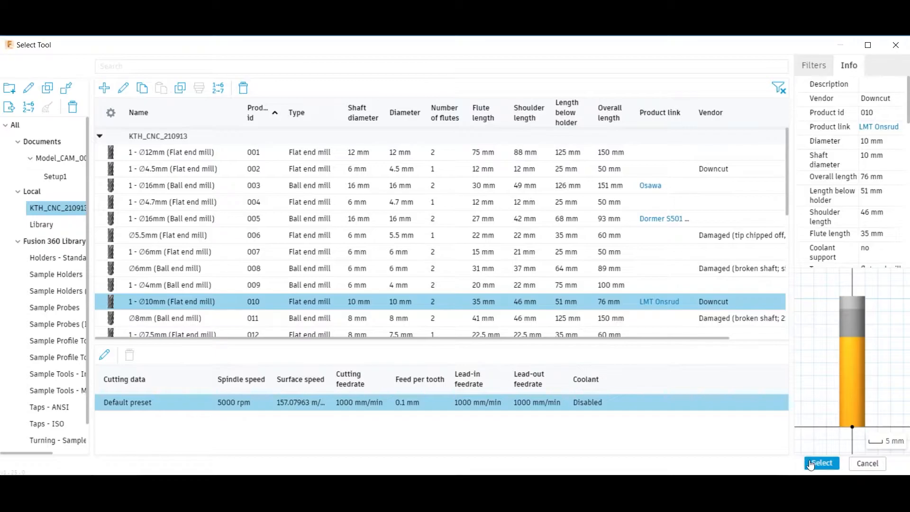
pyautogui.click(811, 464)
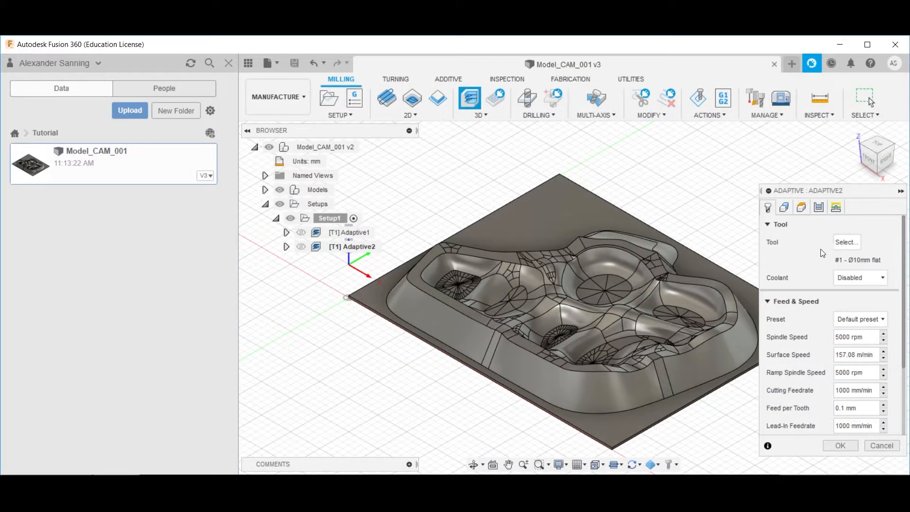
# - Renumber the document's 10 mm flat end mill to tool number 2 and keep it selected for Adaptive2
pyautogui.click(845, 245)
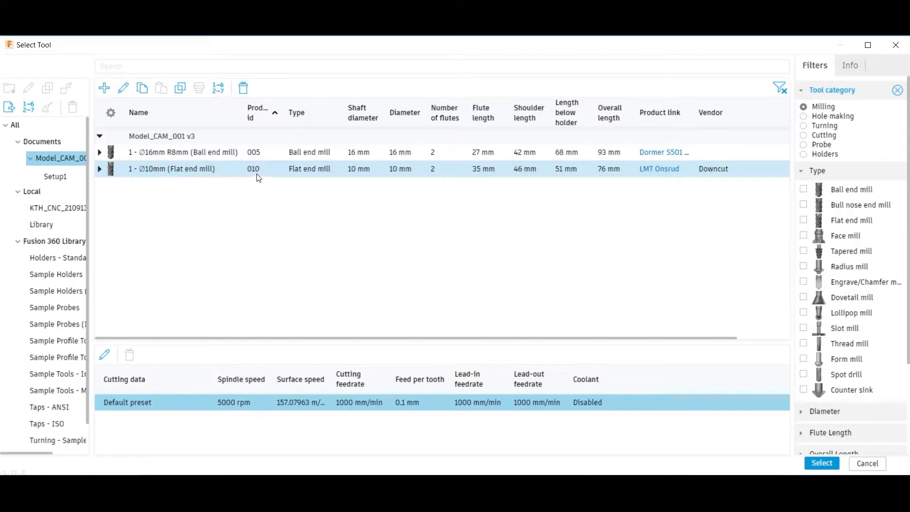
pyautogui.rightClick(163, 168)
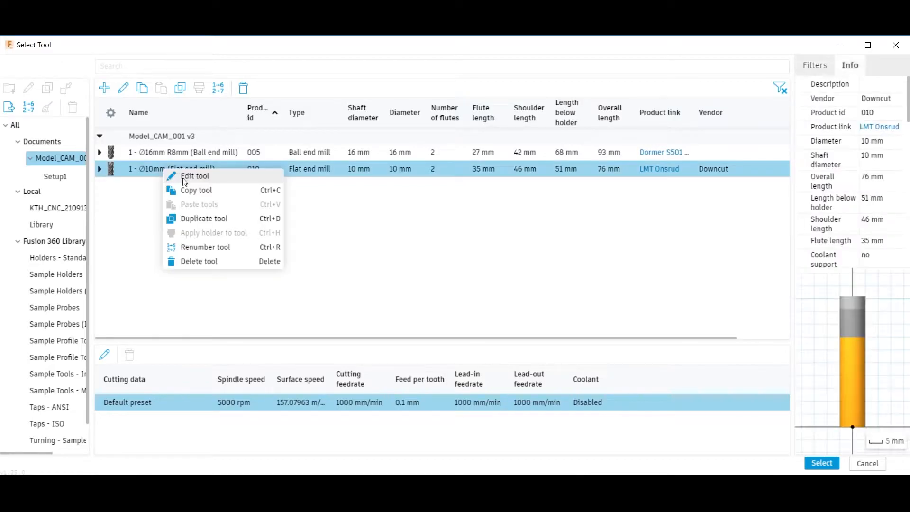
pyautogui.click(197, 249)
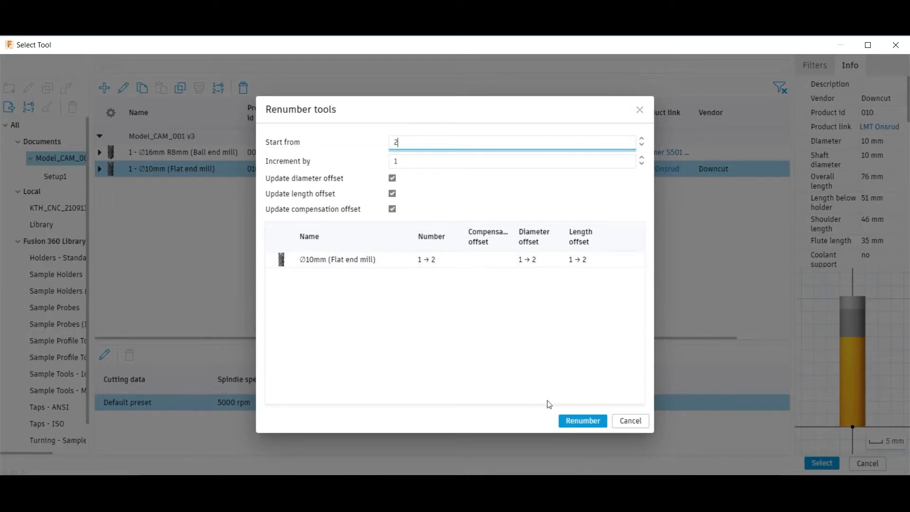
pyautogui.click(583, 421)
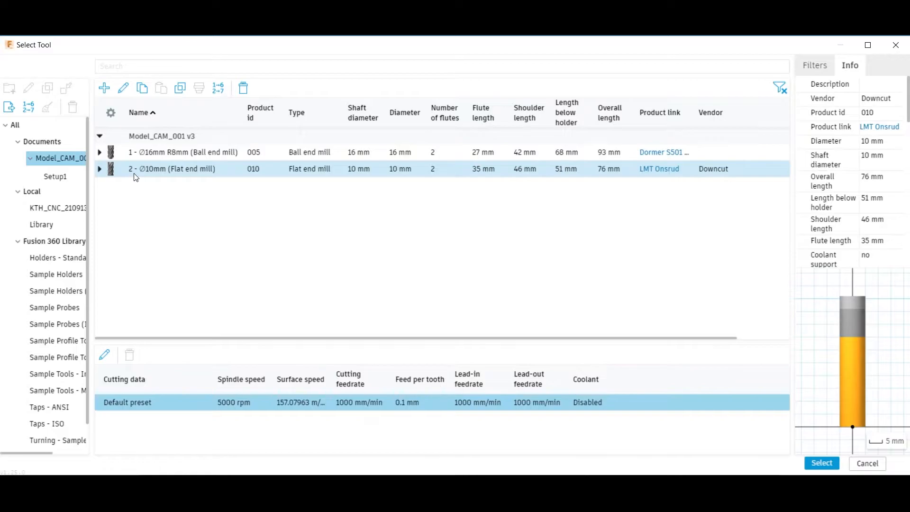
pyautogui.click(813, 463)
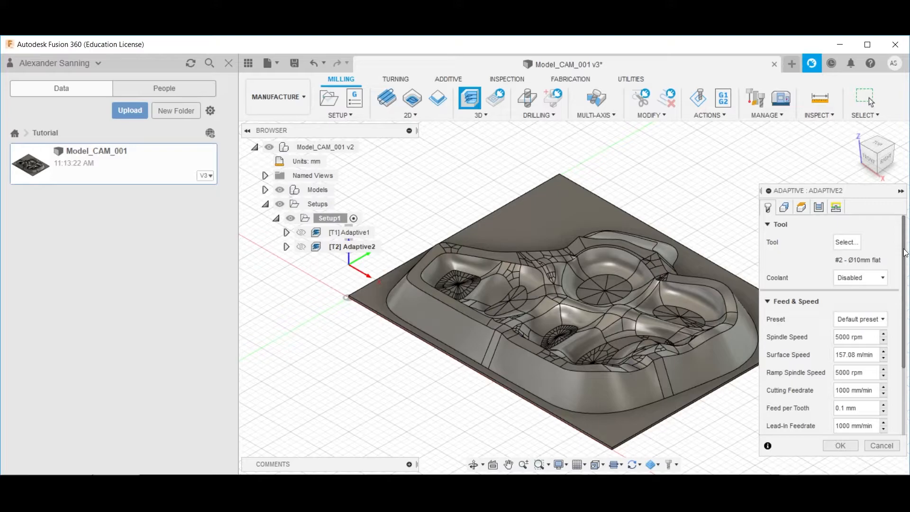
# - Set Adaptive2's spindle speed to 13000 rpm and cutting feedrate to 300 mm/min, matching row 53 of the feeds-and-speeds chart
pyautogui.moveTo(905, 253); pyautogui.dragTo(906, 307)
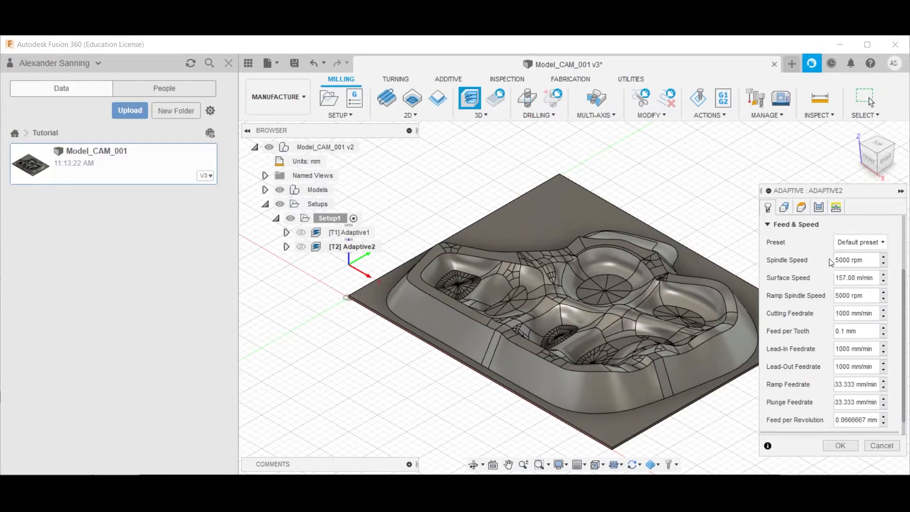
pyautogui.hotkey('alt', 'Tab')
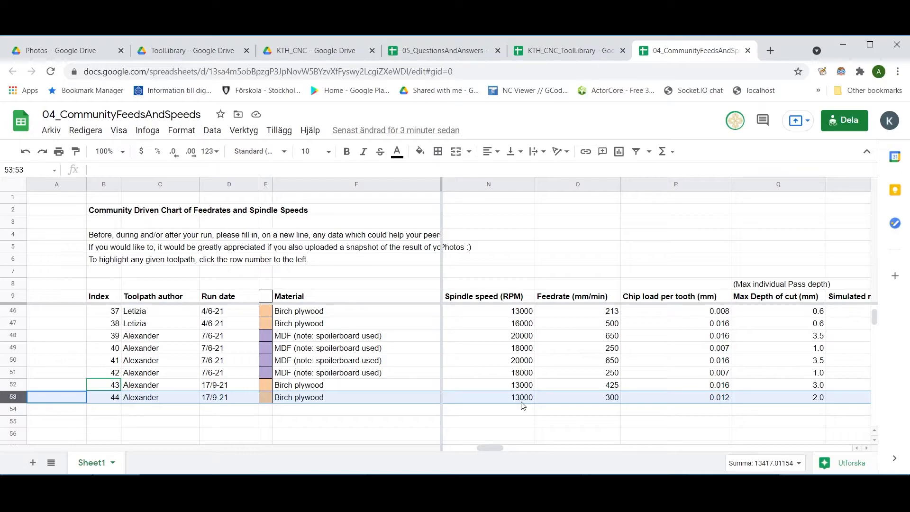
pyautogui.hotkey('alt', 'Tab')
pyautogui.write('13')
pyautogui.press('Tab')
pyautogui.hotkey('alt', 'Tab')
pyautogui.hotkey('alt', 'Tab')
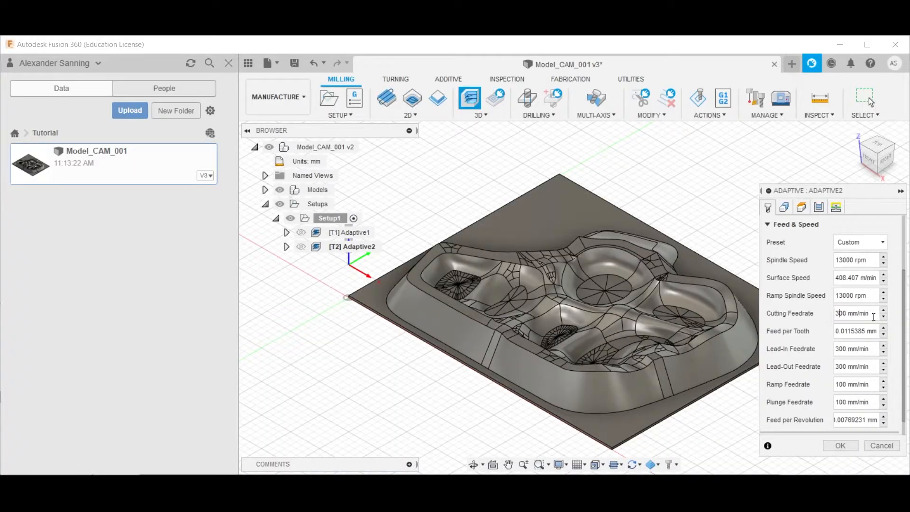
# - Set Adaptive2's machining boundary to Selection and pick the contour chain around the foot of the raised form
pyautogui.scroll(-1, 903, 318)
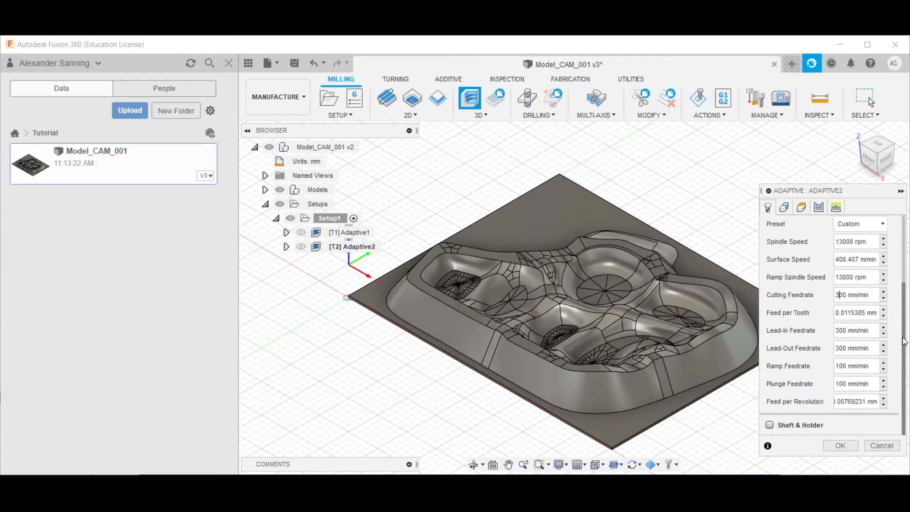
pyautogui.scroll(5, 894, 293)
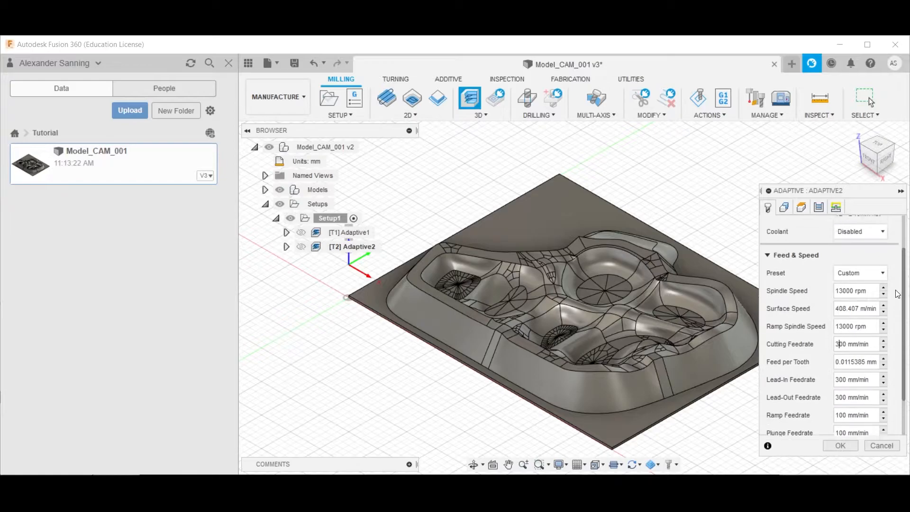
pyautogui.click(784, 208)
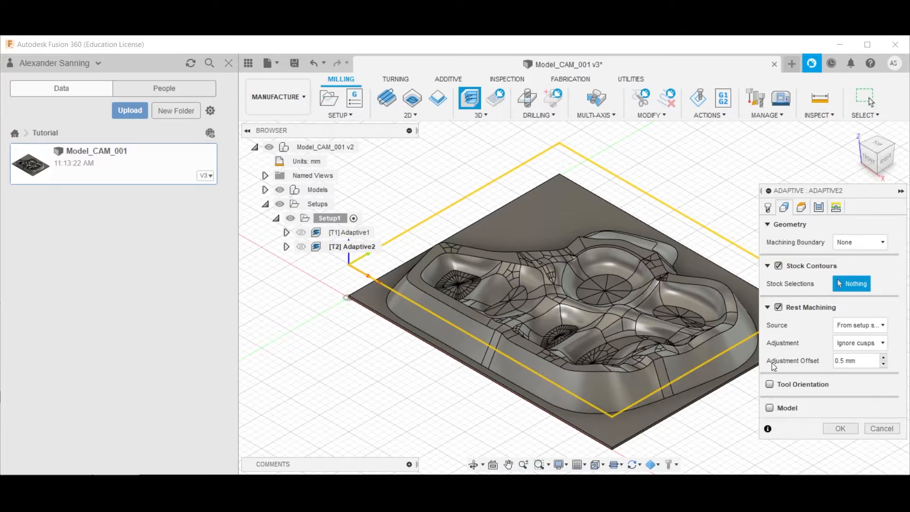
pyautogui.click(868, 245)
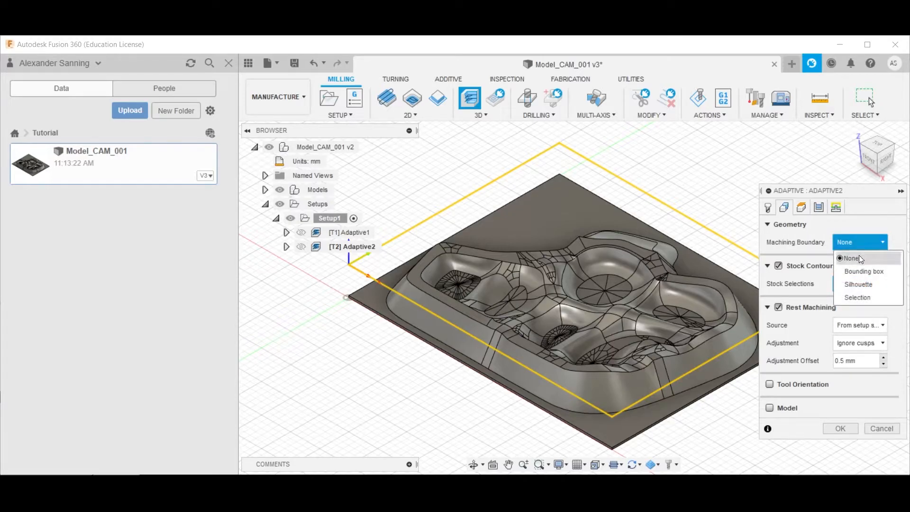
pyautogui.click(860, 298)
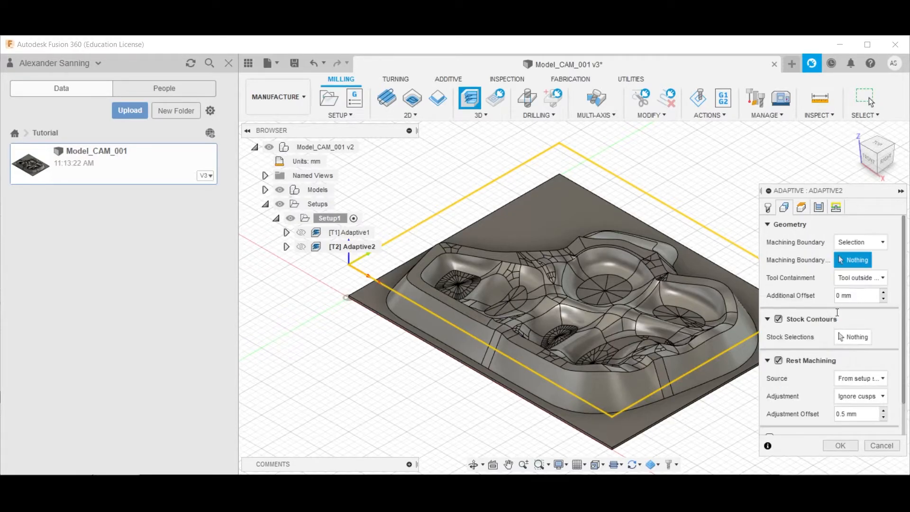
pyautogui.click(588, 414)
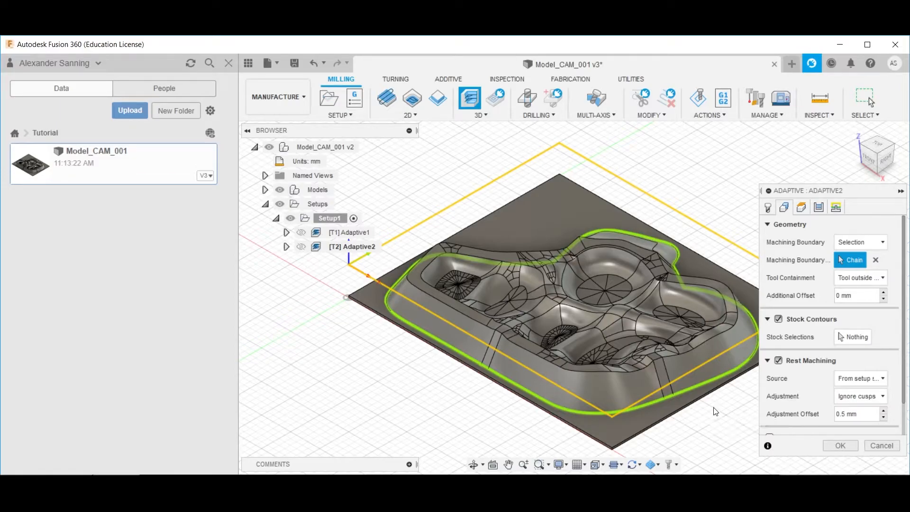
# - Give the machining boundary an additional offset of 5 mm, keeping tool containment at Tool outside boundary
pyautogui.doubleClick(840, 295)
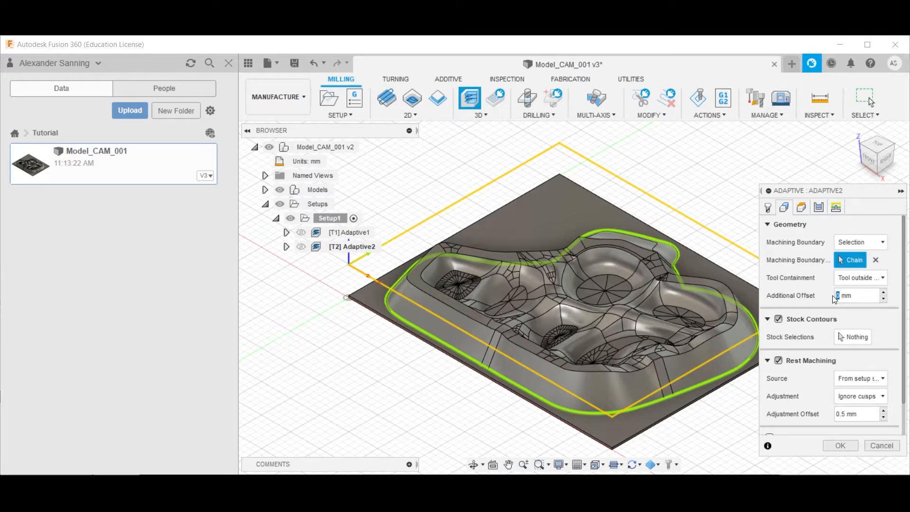
pyautogui.write('5')
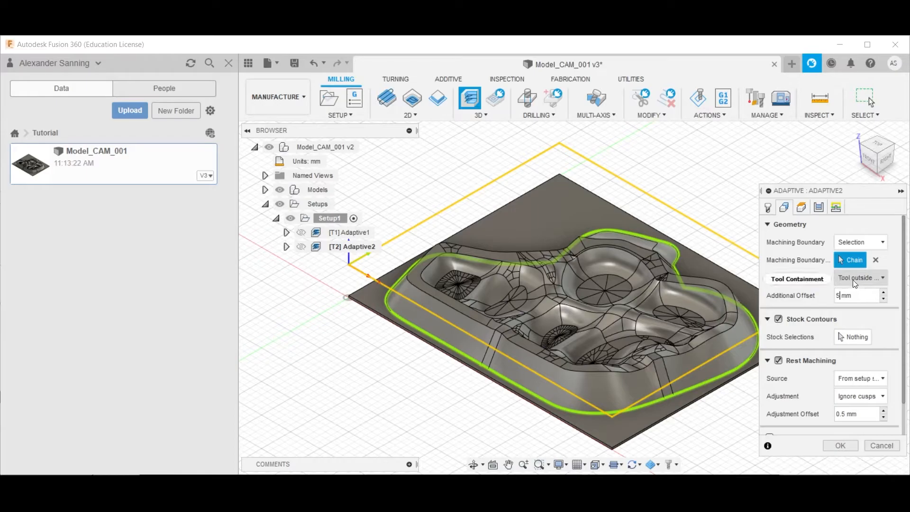
pyautogui.moveTo(854, 277)
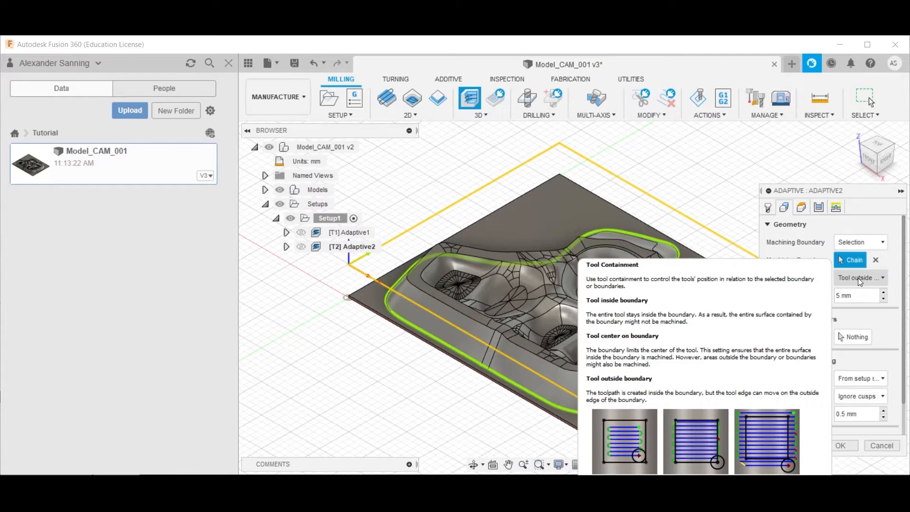
pyautogui.click(837, 296)
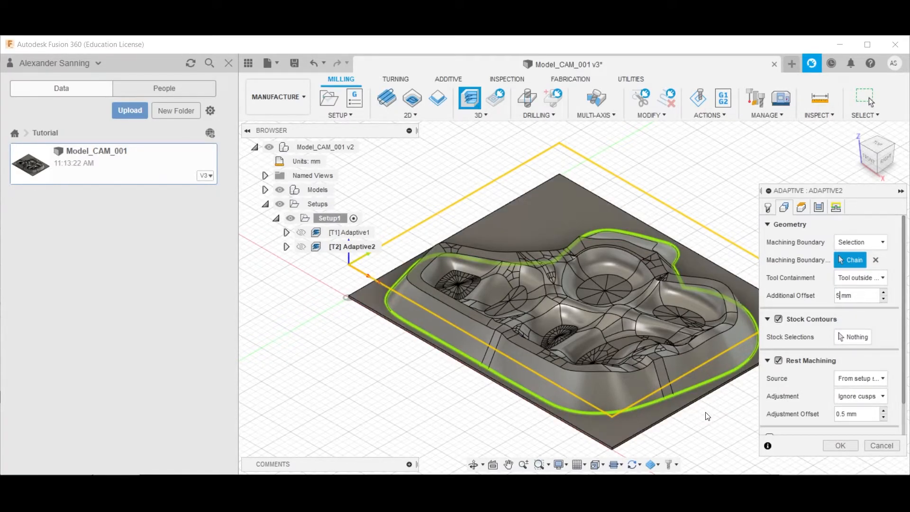
# - Set Adaptive2's rest machining source to From previous operation(s)
pyautogui.scroll(-1, 905, 295)
pyautogui.scroll(-3, 905, 295)
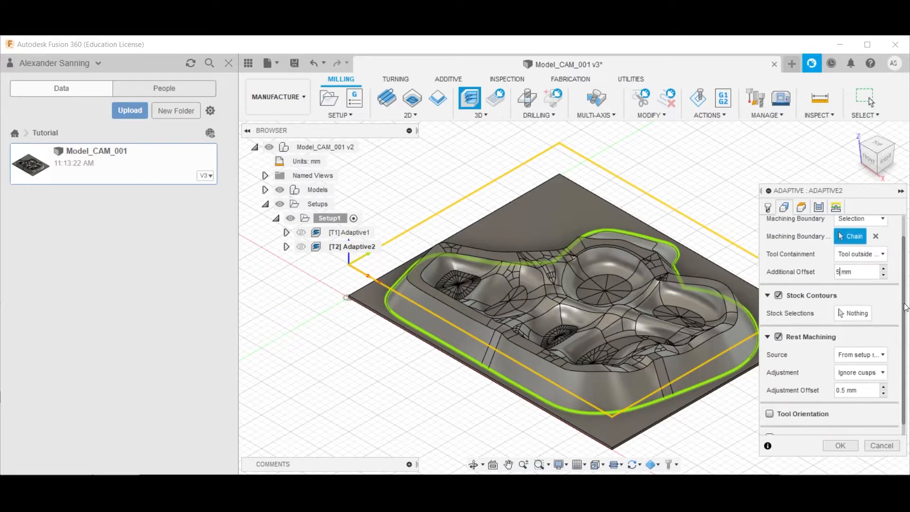
pyautogui.click(872, 344)
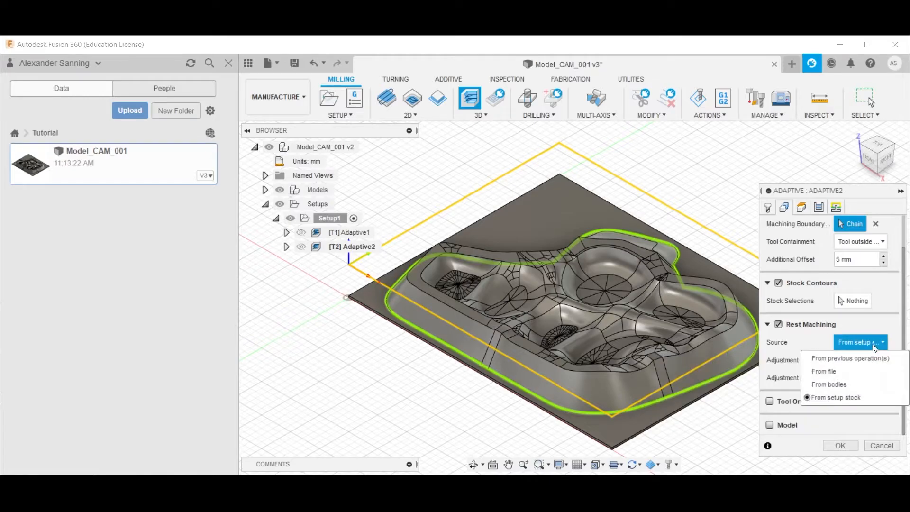
pyautogui.click(846, 358)
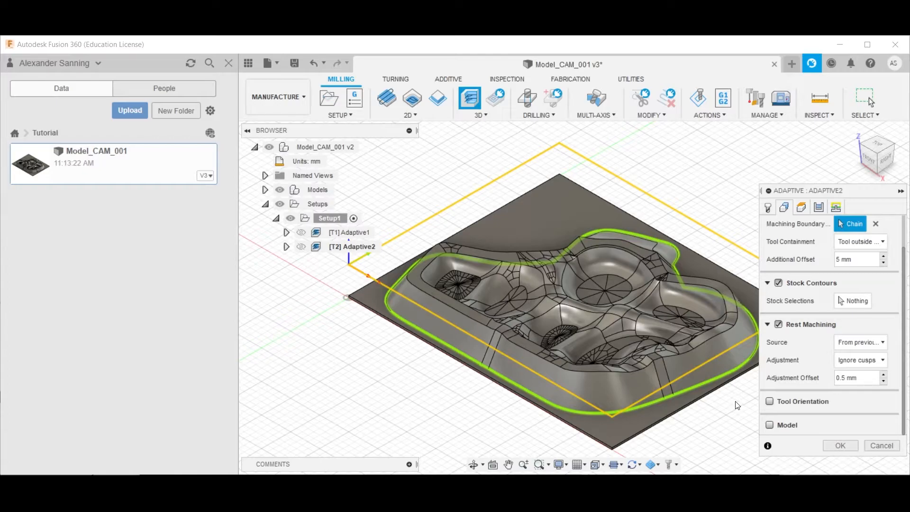
pyautogui.scroll(2, 896, 320)
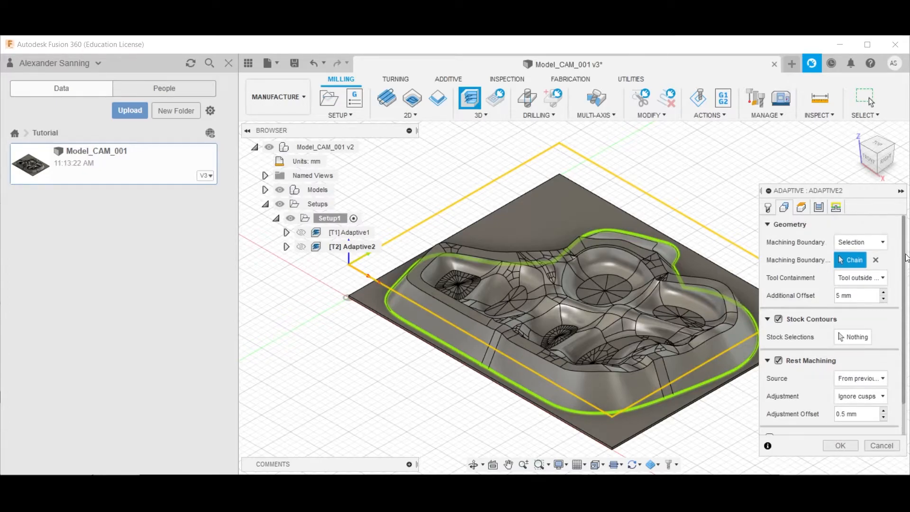
# - Keep Adaptive2's default heights and set its passes to a 0.5 mm tolerance and conventional cutting direction
pyautogui.click(803, 208)
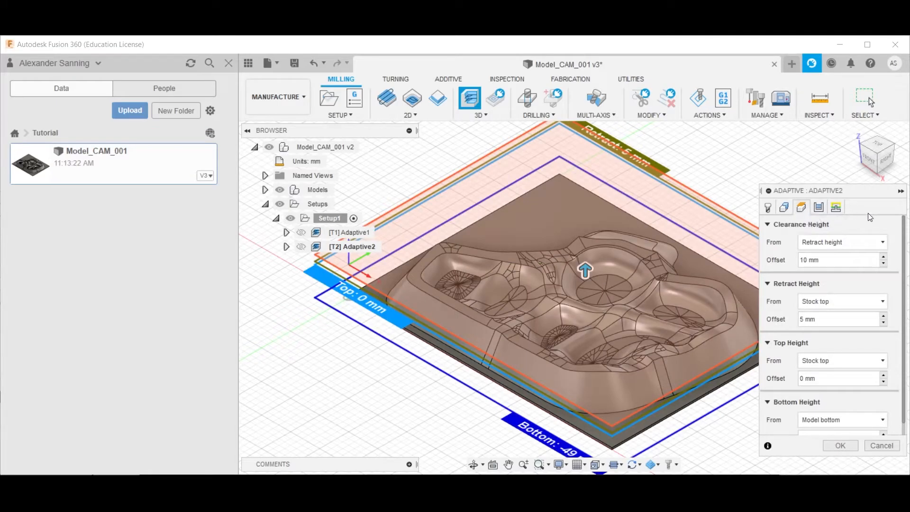
pyautogui.click(818, 209)
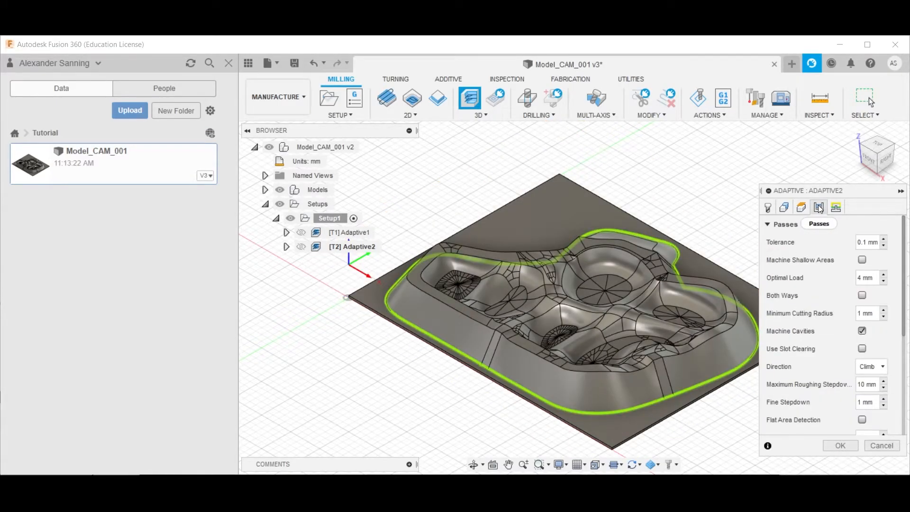
pyautogui.moveTo(866, 242); pyautogui.dragTo(863, 242)
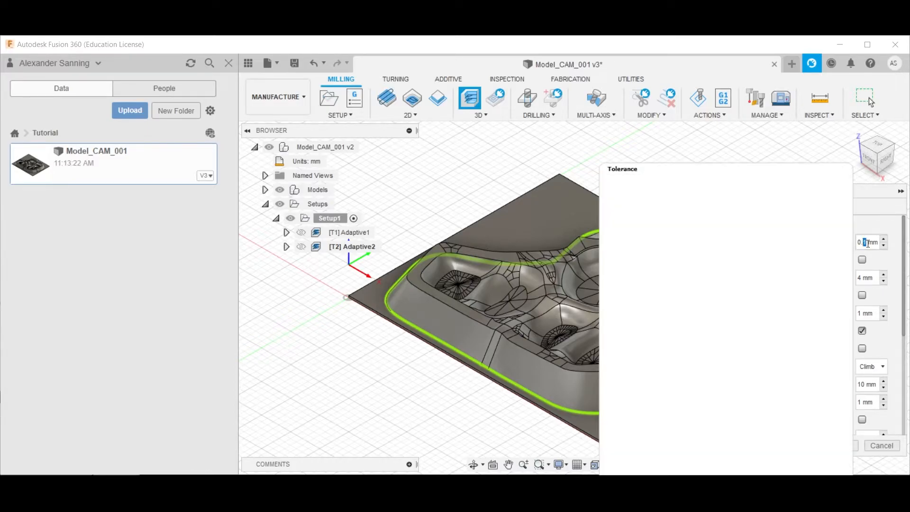
pyautogui.write('5')
pyautogui.moveTo(904, 242); pyautogui.dragTo(903, 289)
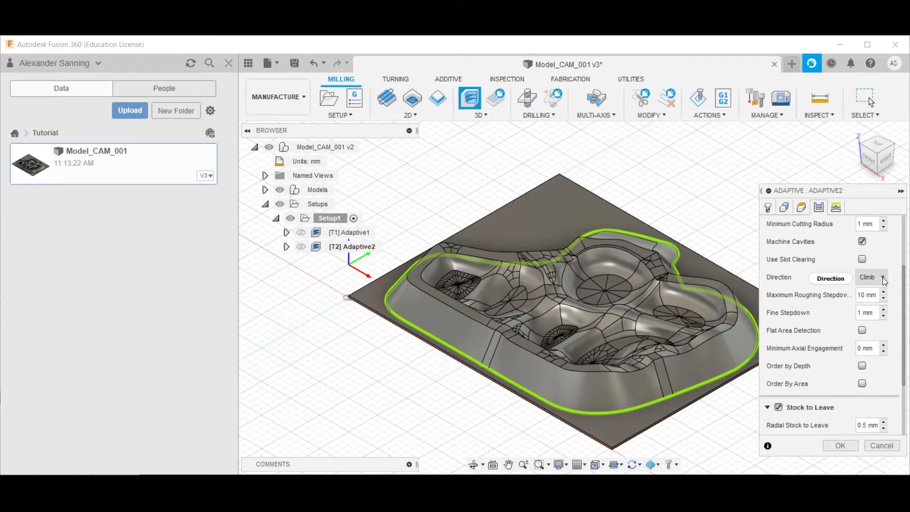
pyautogui.click(882, 278)
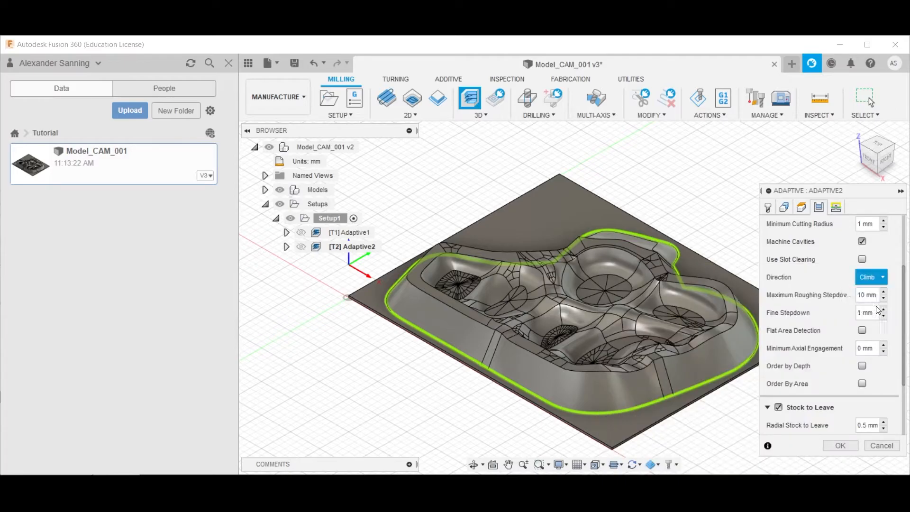
pyautogui.click(875, 306)
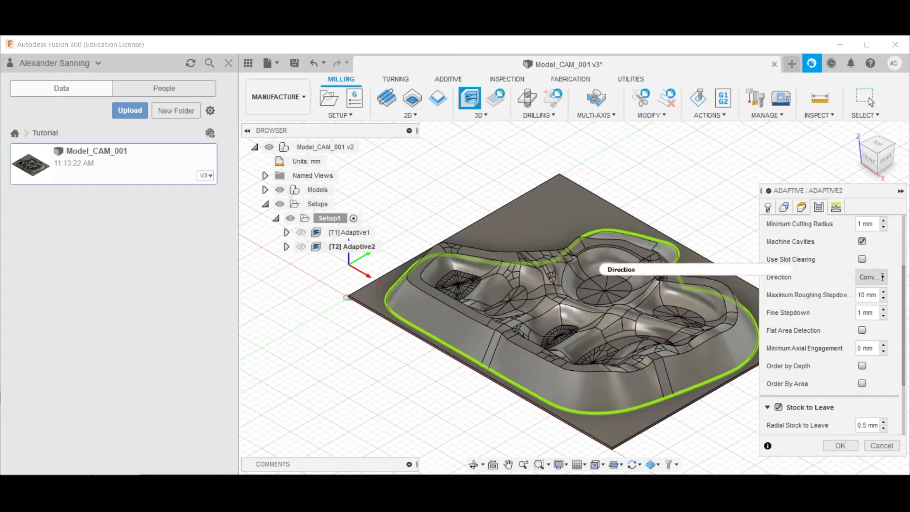
pyautogui.moveTo(882, 277)
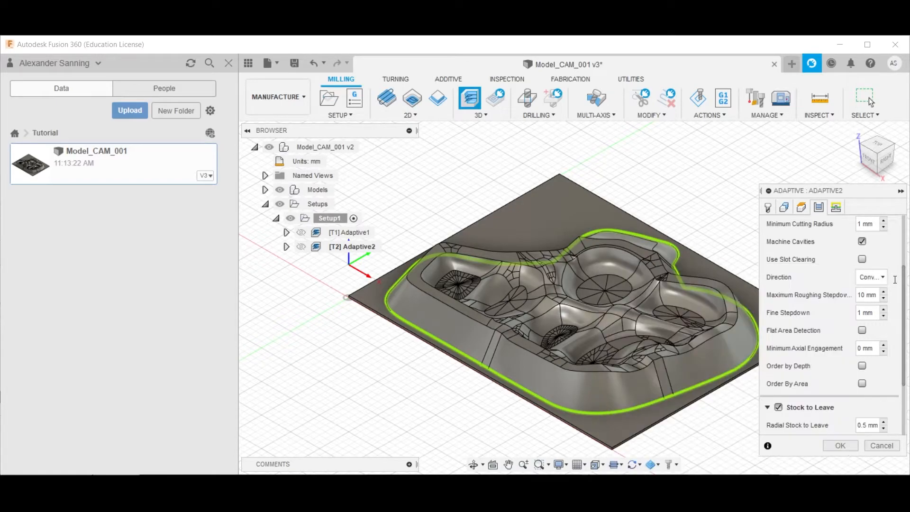
# - Set Adaptive2's maximum roughing stepdown to 2 mm and its fine stepdown to 1 mm
pyautogui.doubleClick(859, 295)
pyautogui.write('2')
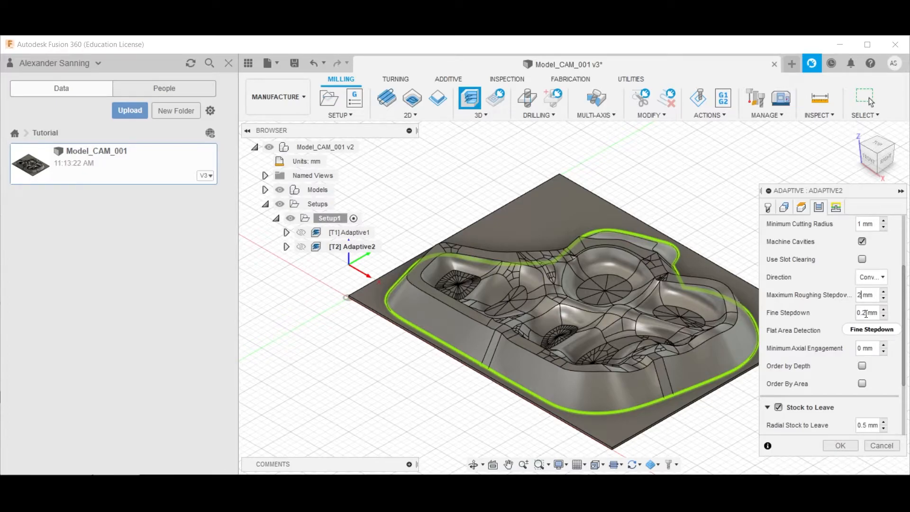
pyautogui.moveTo(866, 313)
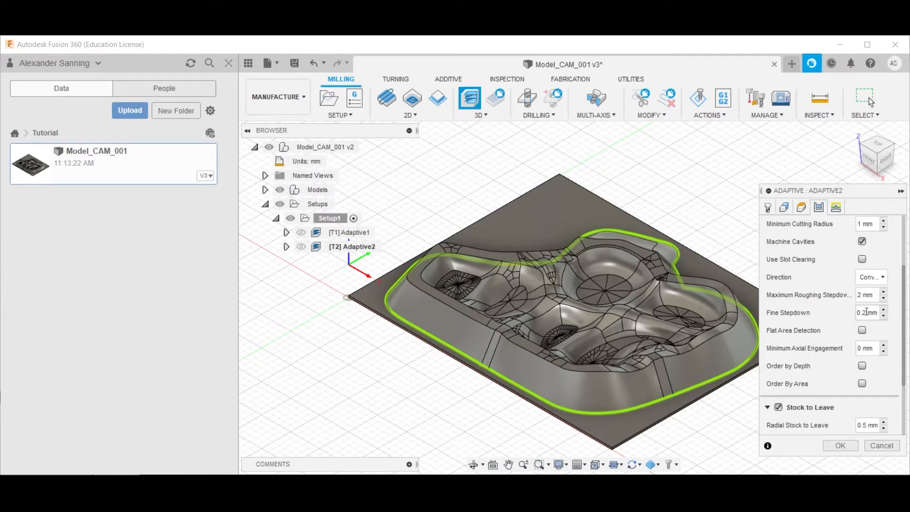
pyautogui.moveTo(866, 311); pyautogui.dragTo(855, 312)
pyautogui.write('1')
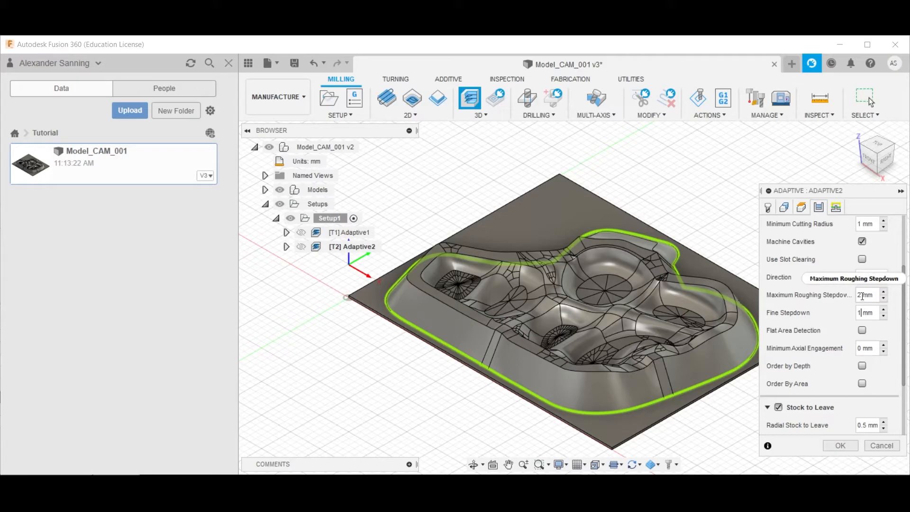
pyautogui.moveTo(861, 295)
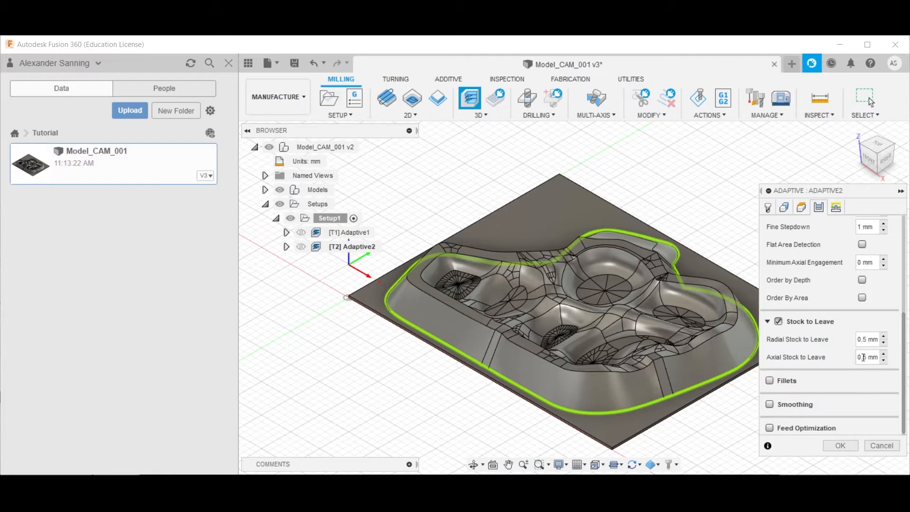
# - Set Adaptive2's axial stock to leave to 1 mm
pyautogui.moveTo(867, 357); pyautogui.dragTo(858, 357)
pyautogui.write('1')
pyautogui.moveTo(868, 360)
pyautogui.moveTo(903, 362); pyautogui.dragTo(904, 241)
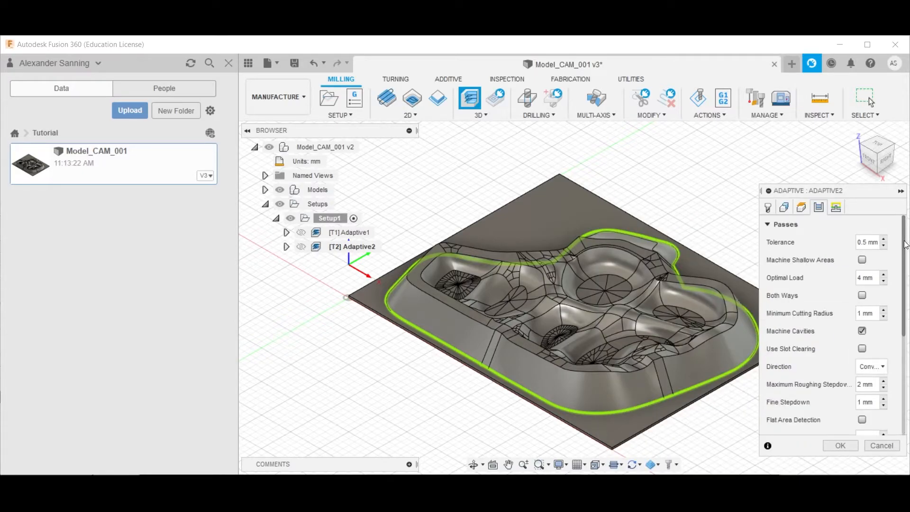
# - Set Adaptive2's no-engagement feedrate to 1200 mm/min and check the remaining linking and ramp settings
pyautogui.click(836, 207)
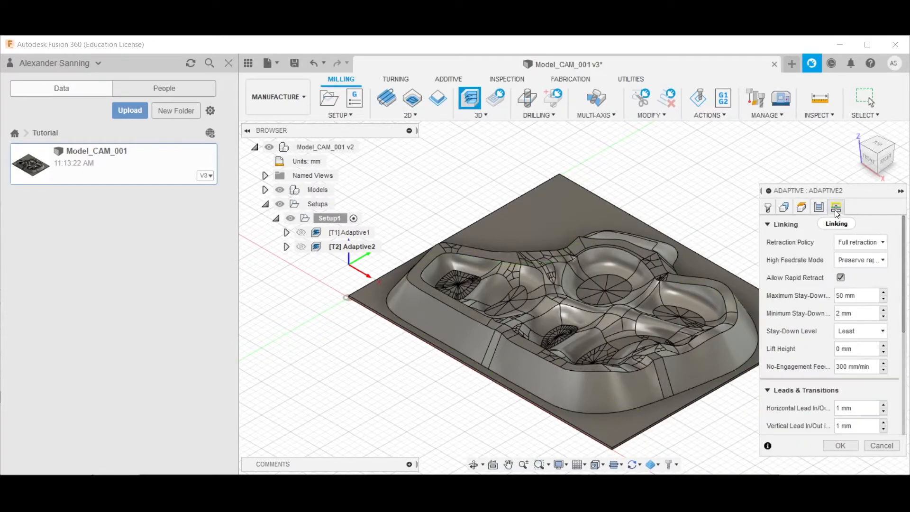
pyautogui.click(840, 365)
pyautogui.press('BackSpace')
pyautogui.write('12')
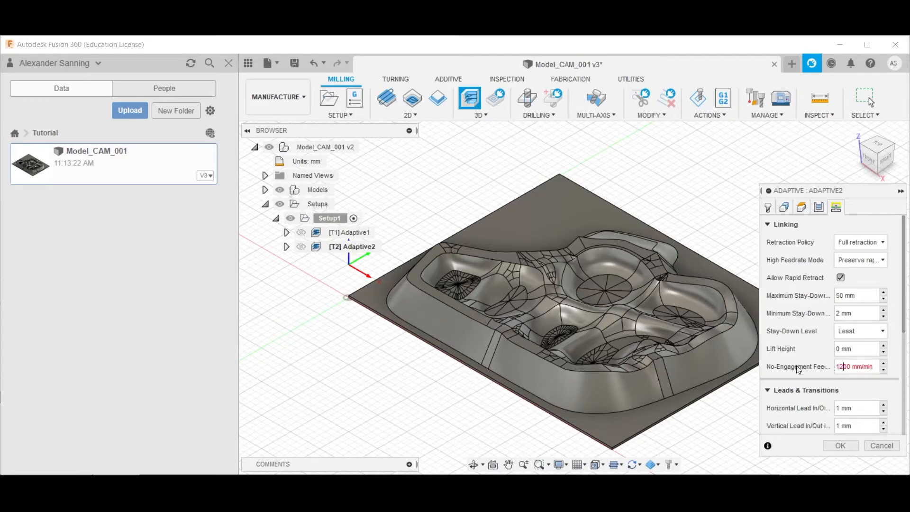
pyautogui.moveTo(903, 303); pyautogui.dragTo(899, 407)
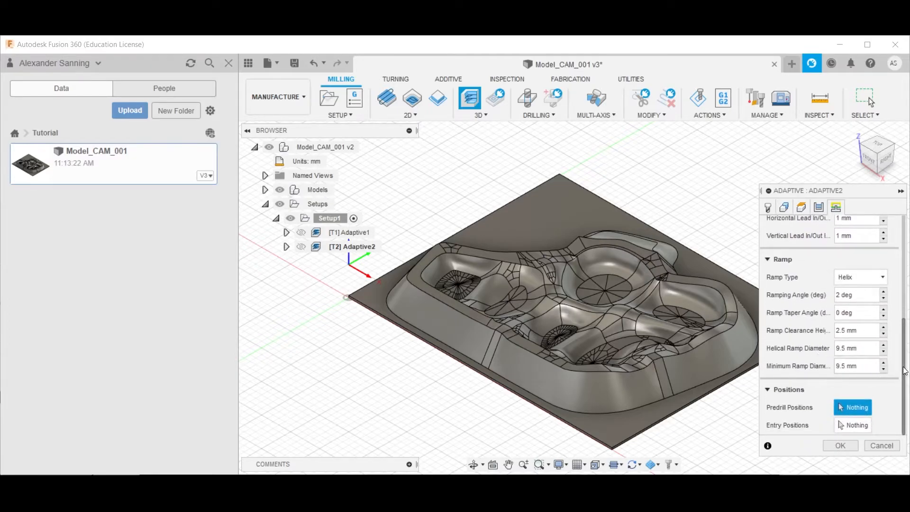
pyautogui.moveTo(904, 370); pyautogui.dragTo(903, 260)
# - Review Adaptive2's tool and feeds, geometry and rest machining, heights, passes, stock to leave and linking settings
pyautogui.click(772, 209)
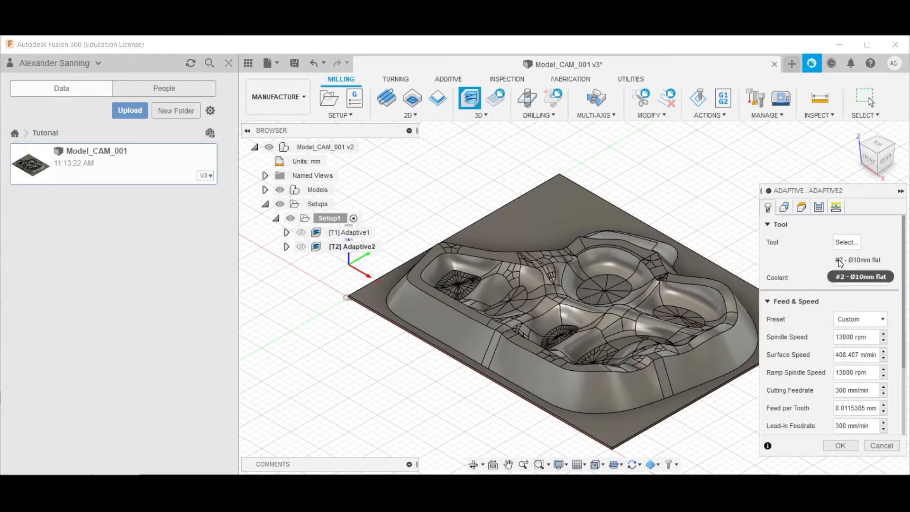
pyautogui.moveTo(905, 251); pyautogui.dragTo(904, 318)
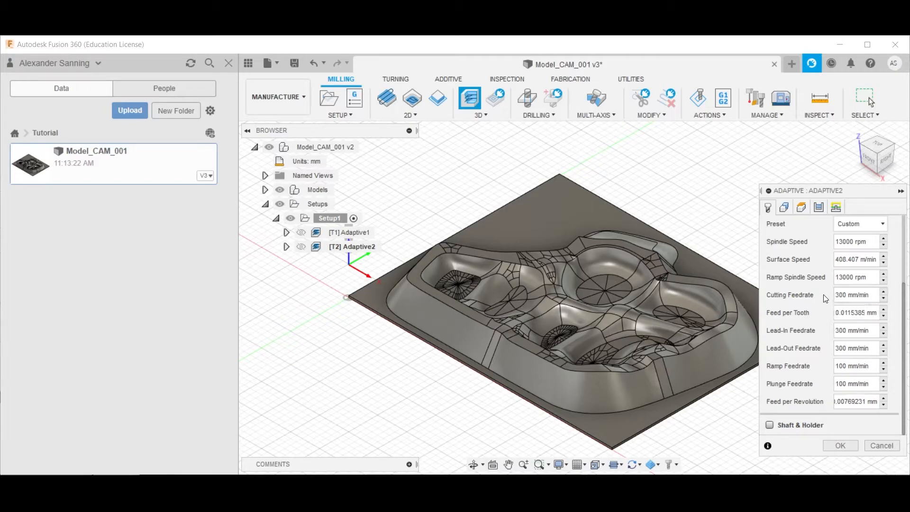
pyautogui.click(788, 208)
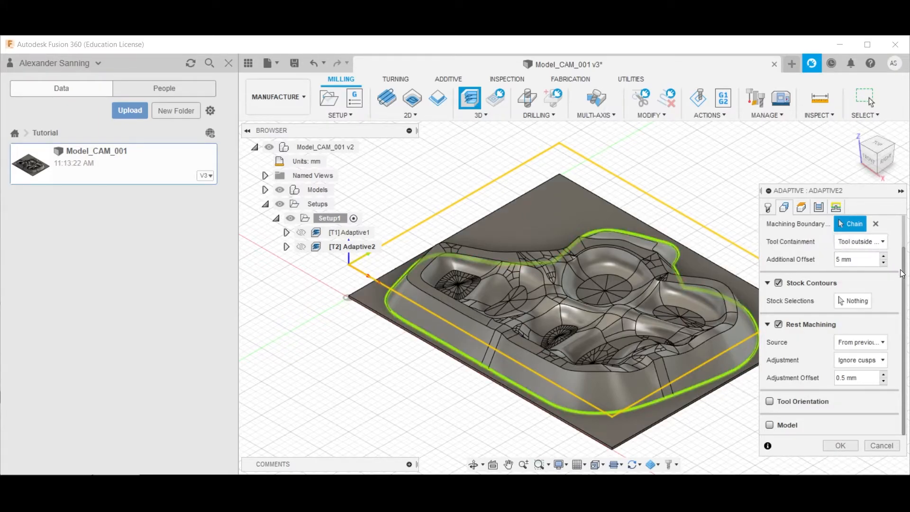
pyautogui.click(874, 344)
pyautogui.click(874, 344)
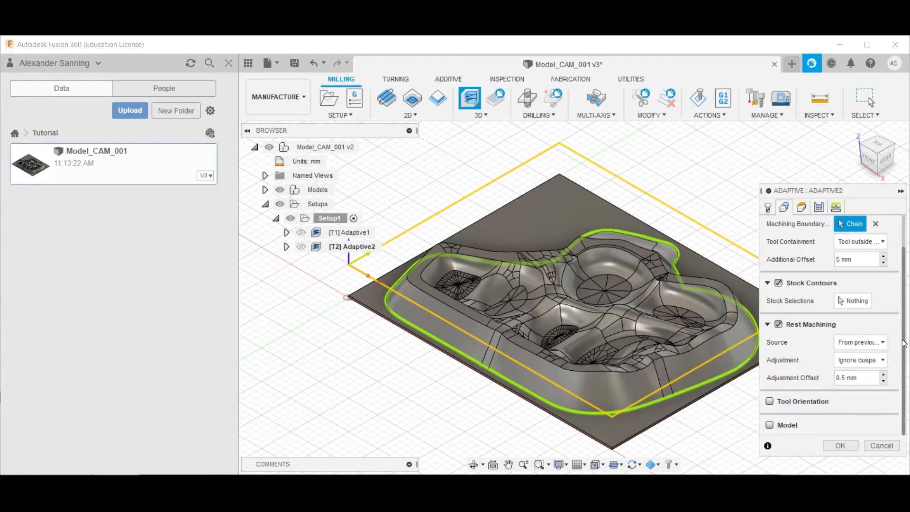
pyautogui.click(818, 207)
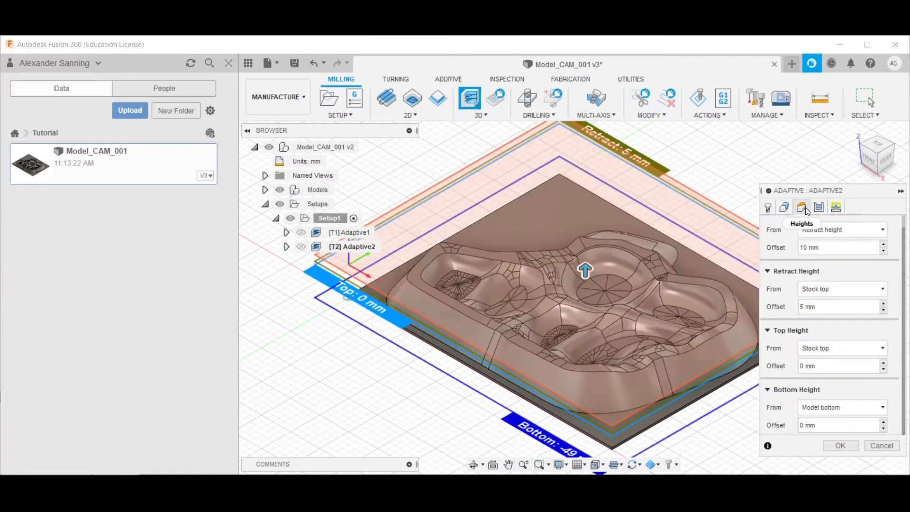
pyautogui.click(820, 209)
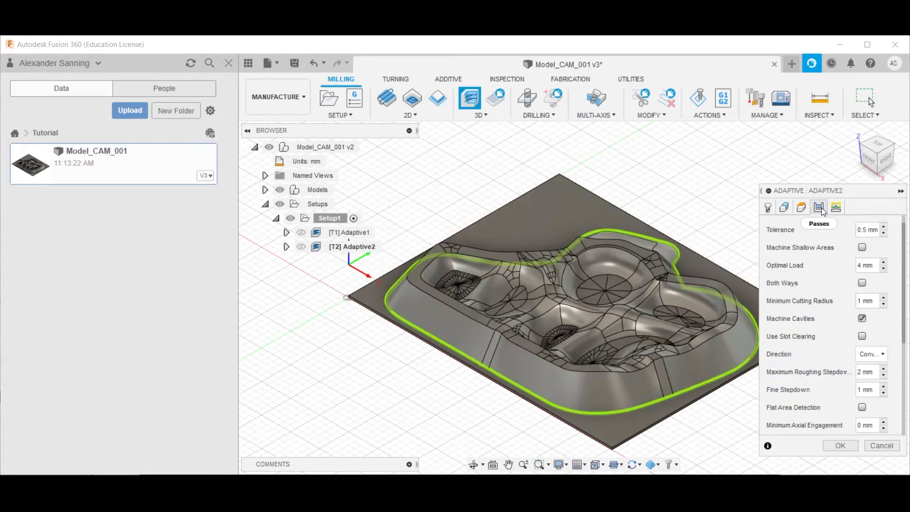
pyautogui.scroll(1, 903, 239)
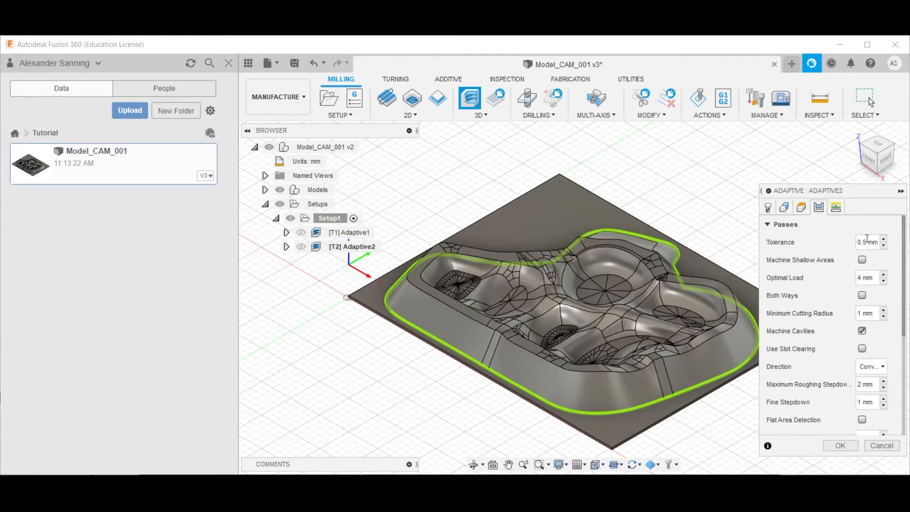
pyautogui.moveTo(903, 245); pyautogui.dragTo(904, 276)
pyautogui.scroll(-3, 904, 276)
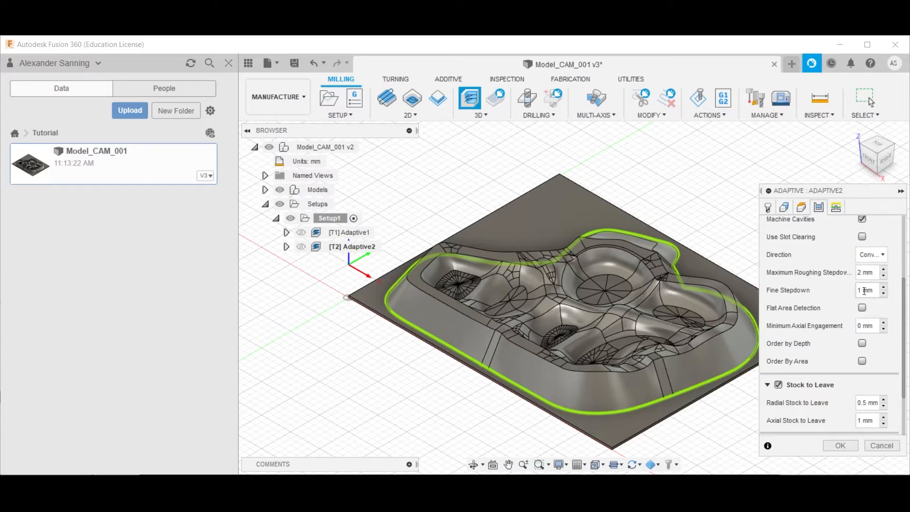
pyautogui.moveTo(903, 307); pyautogui.dragTo(904, 348)
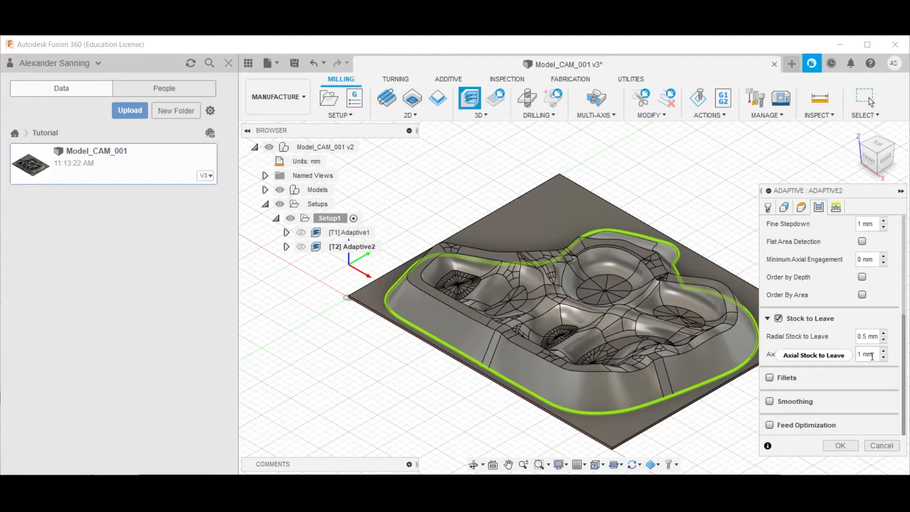
pyautogui.click(837, 208)
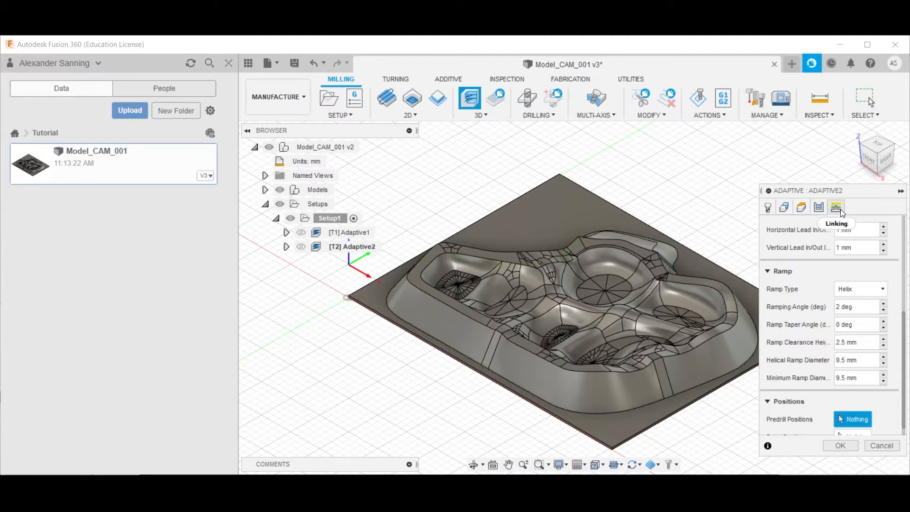
# - Accept the Adaptive2 settings to generate its toolpath, and start simulating the operation
pyautogui.click(840, 446)
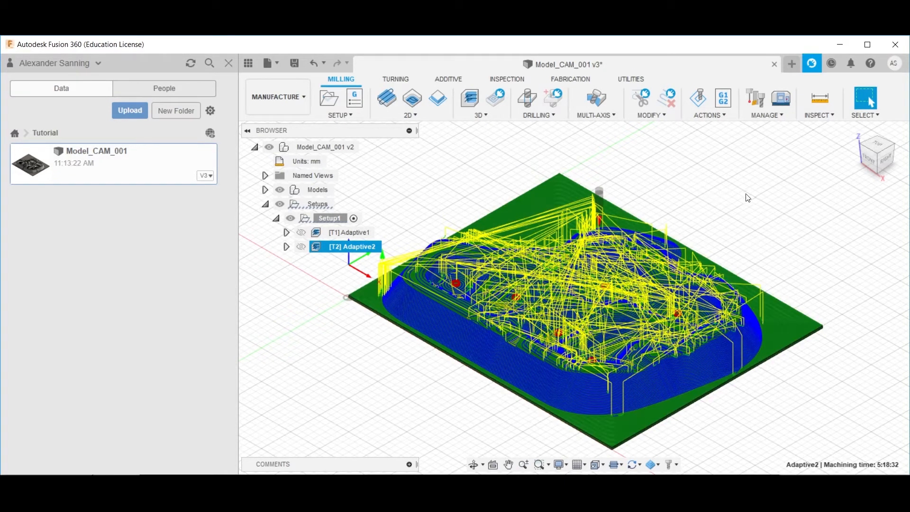
pyautogui.click(710, 115)
pyautogui.click(712, 130)
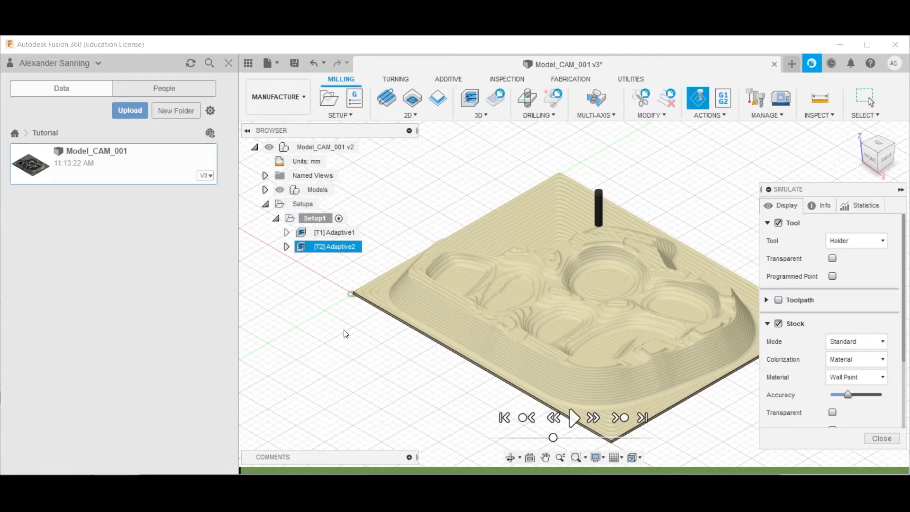
# - Check Adaptive2's collision verification, machining time and machining distance in the simulation data
pyautogui.click(823, 207)
pyautogui.scroll(-1, 904, 246)
pyautogui.scroll(-4, 904, 247)
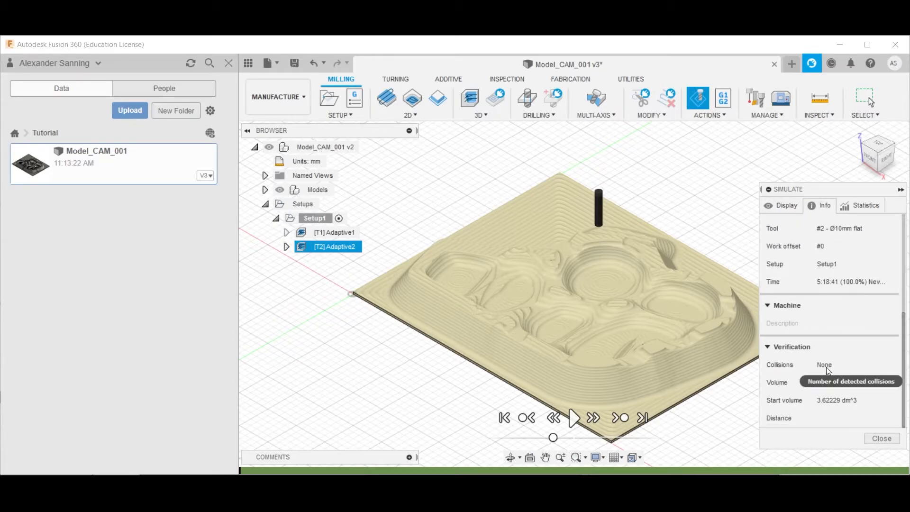
pyautogui.moveTo(826, 366)
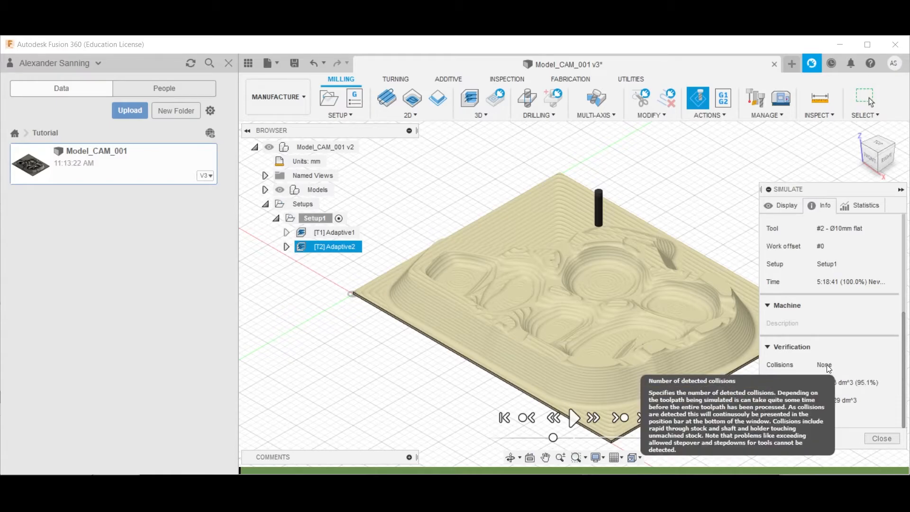
pyautogui.moveTo(906, 353); pyautogui.dragTo(904, 250)
pyautogui.click(861, 206)
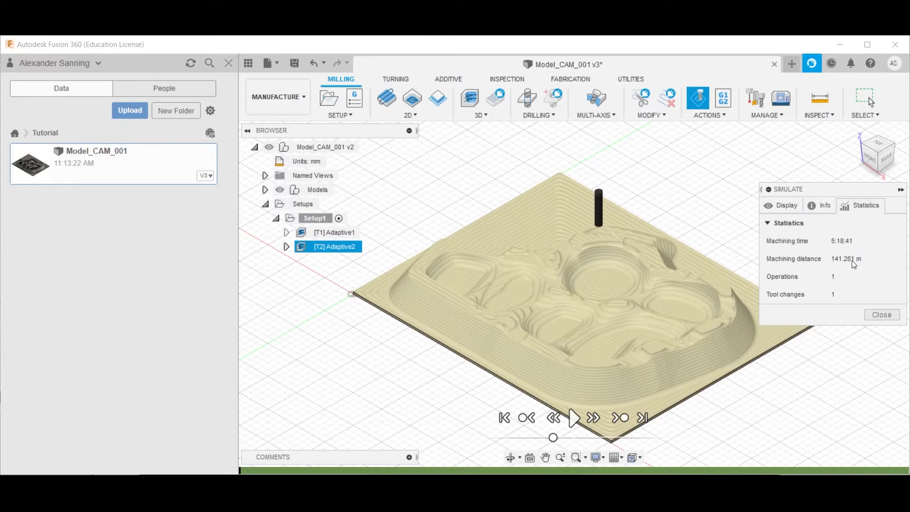
# - Play the simulation with the toolpath shown, hiding and reshowing the models to compare them with the stock
pyautogui.click(785, 206)
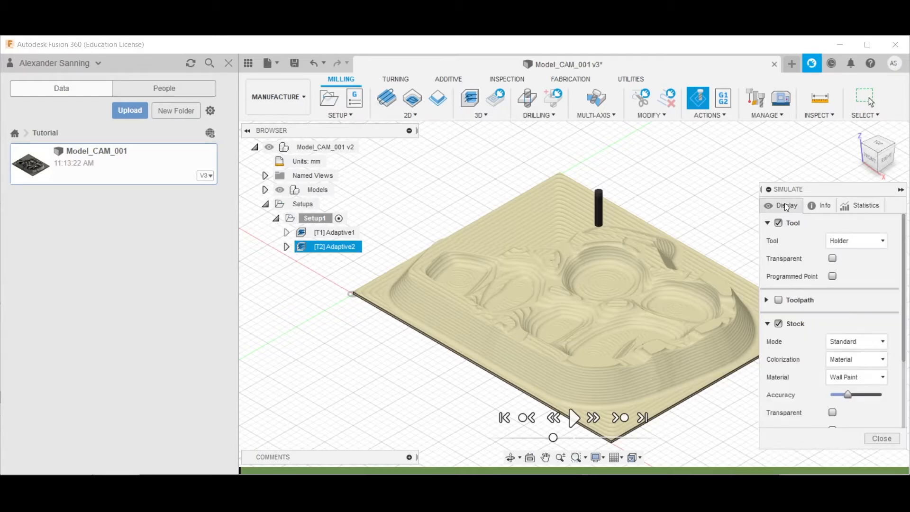
pyautogui.click(779, 299)
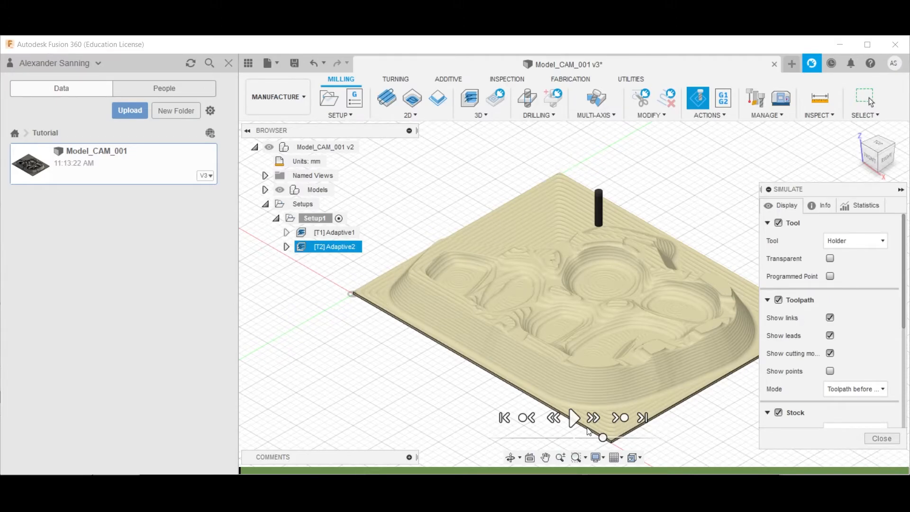
pyautogui.click(574, 418)
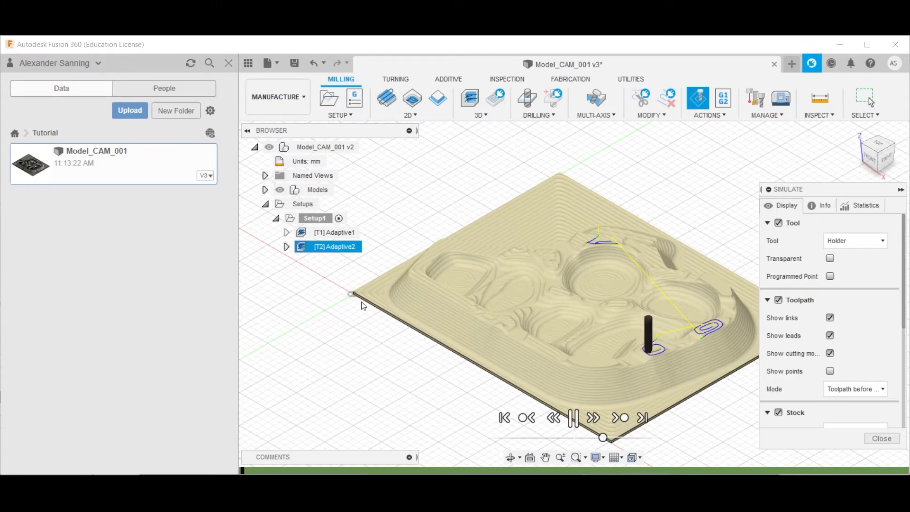
pyautogui.click(281, 190)
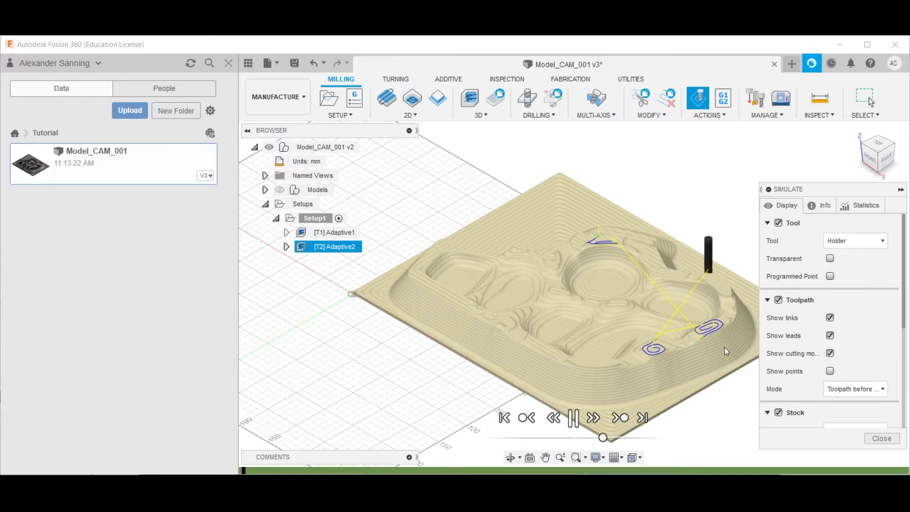
pyautogui.click(280, 190)
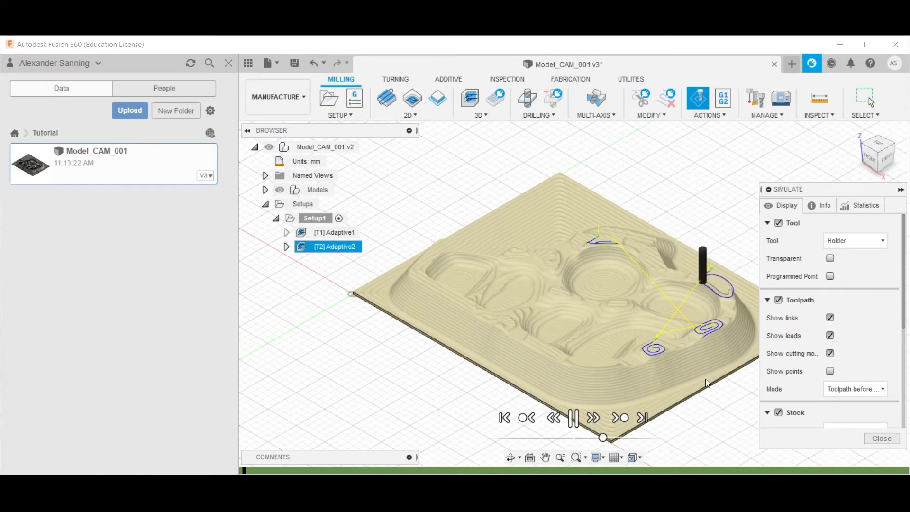
# - Examine the simulated rest-machining cuts up close around the pockets and the raised rim
pyautogui.scroll(4, 725, 335)
pyautogui.moveTo(721, 260); pyautogui.dragTo(613, 274, button='middle')
pyautogui.scroll(-4, 616, 279)
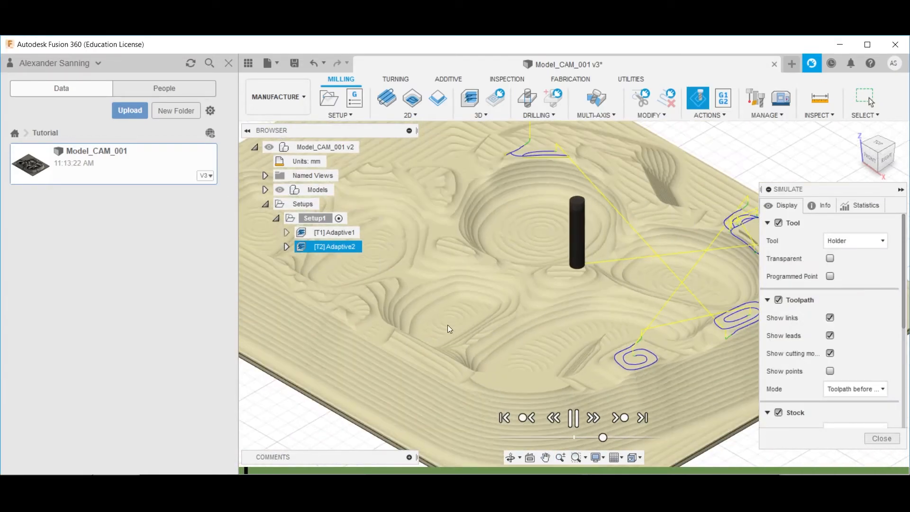
pyautogui.scroll(5, 613, 318)
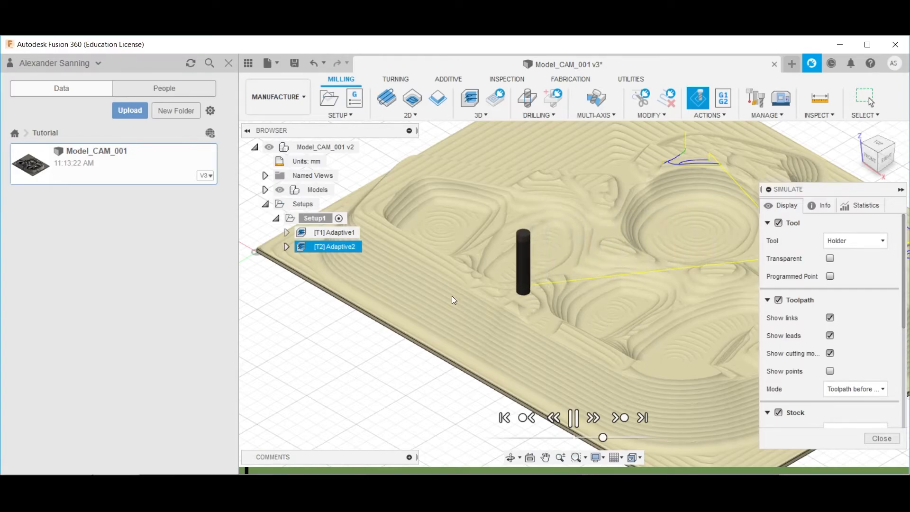
pyautogui.scroll(3, 452, 300)
pyautogui.moveTo(527, 308); pyautogui.dragTo(540, 337, button='middle')
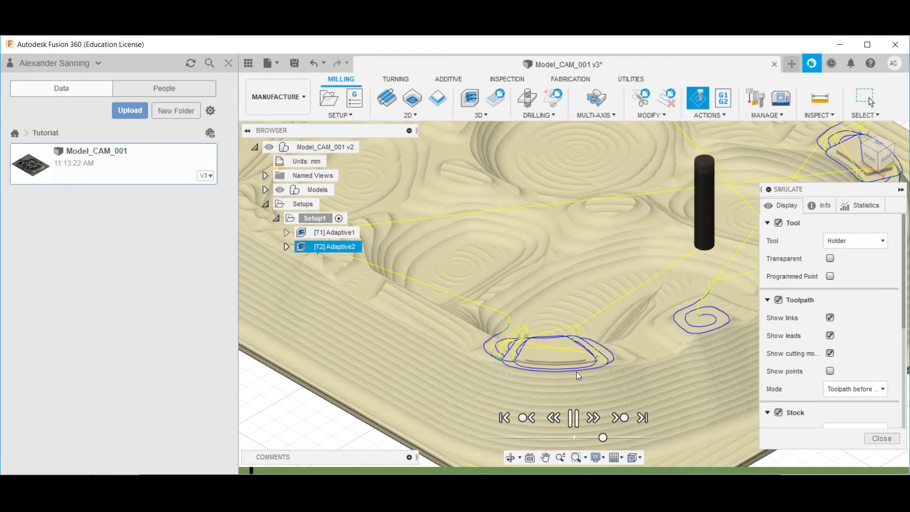
pyautogui.scroll(-3, 584, 368)
pyautogui.moveTo(628, 311); pyautogui.dragTo(501, 315, button='middle')
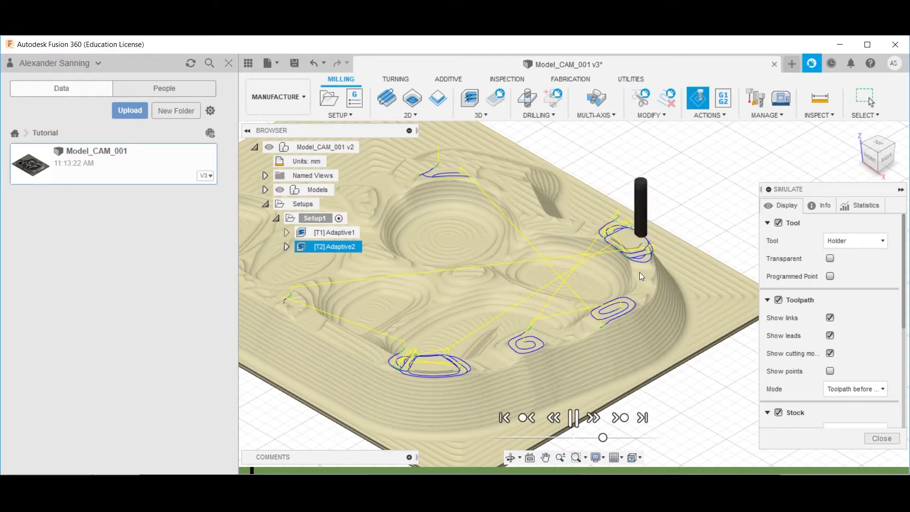
pyautogui.scroll(-3, 638, 276)
pyautogui.moveTo(547, 286); pyautogui.dragTo(592, 303, button='middle')
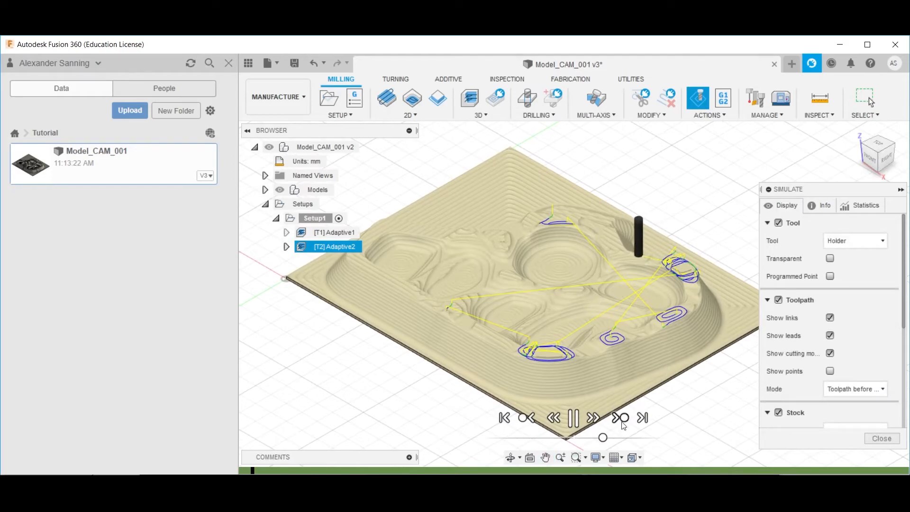
# - Speed up the simulation and inspect the machined stock with the toolpath display switched off and on
pyautogui.moveTo(603, 438); pyautogui.dragTo(613, 441)
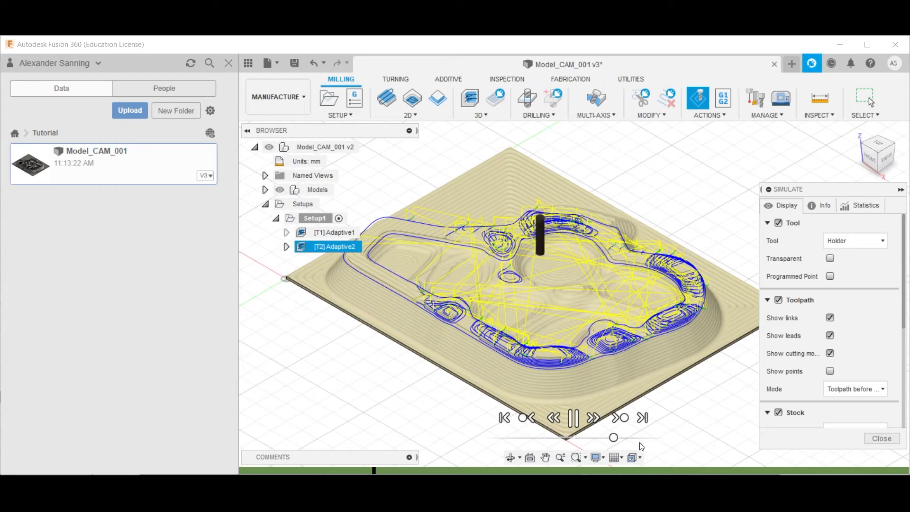
pyautogui.moveTo(614, 438); pyautogui.dragTo(623, 439)
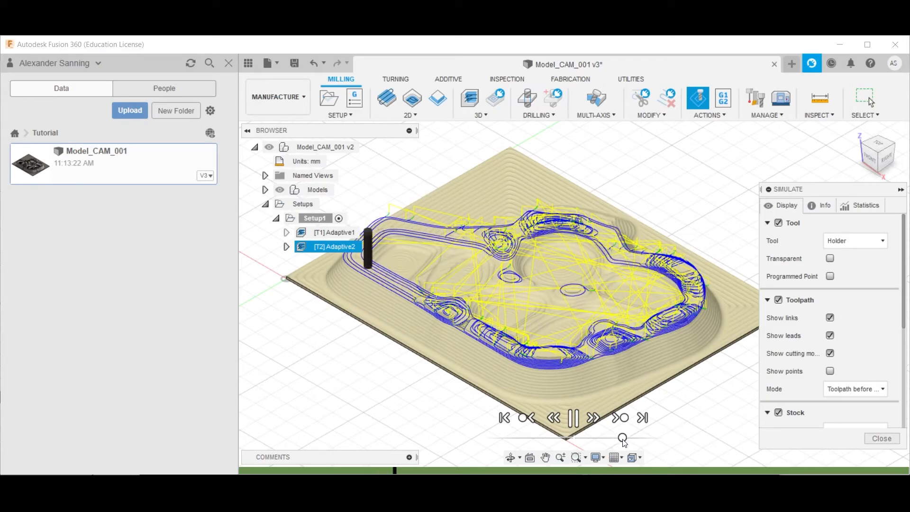
pyautogui.click(777, 301)
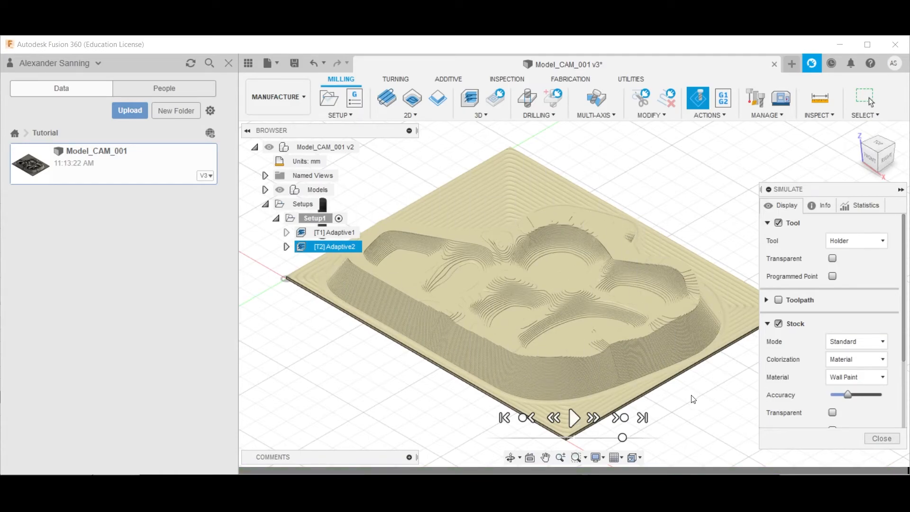
pyautogui.click(778, 299)
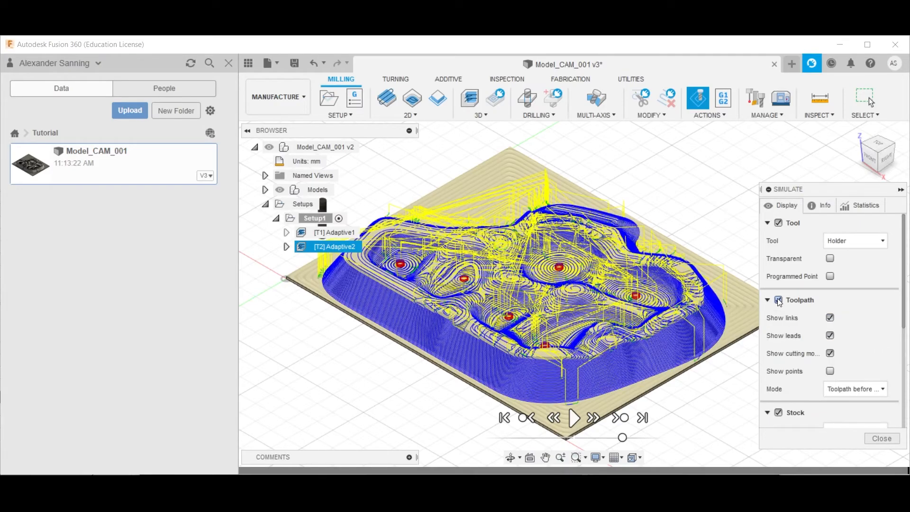
pyautogui.click(778, 300)
# - Recheck the completed simulation for collisions and view its machining statistics
pyautogui.click(820, 205)
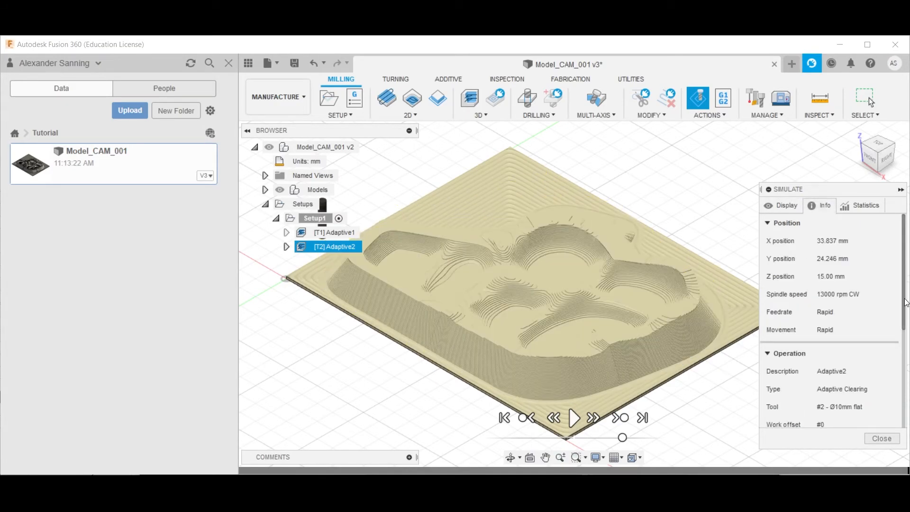
pyautogui.moveTo(904, 322); pyautogui.dragTo(905, 428)
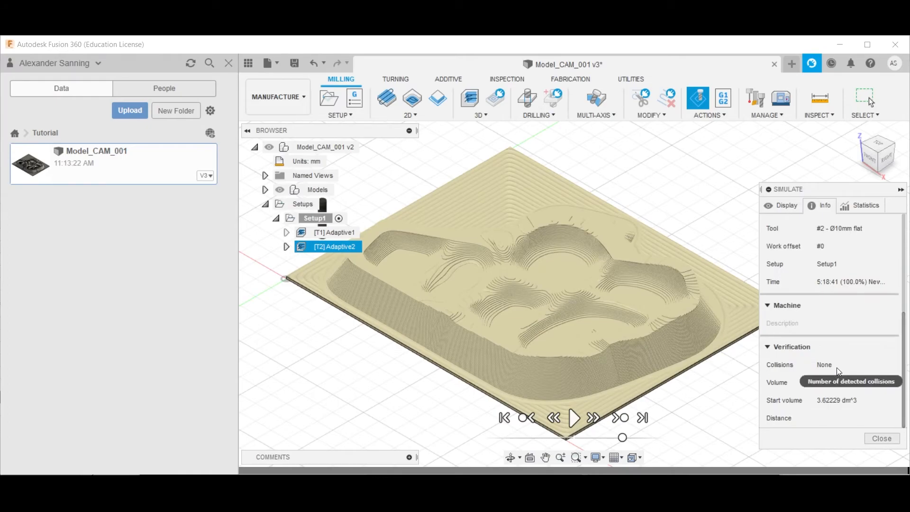
pyautogui.click(861, 206)
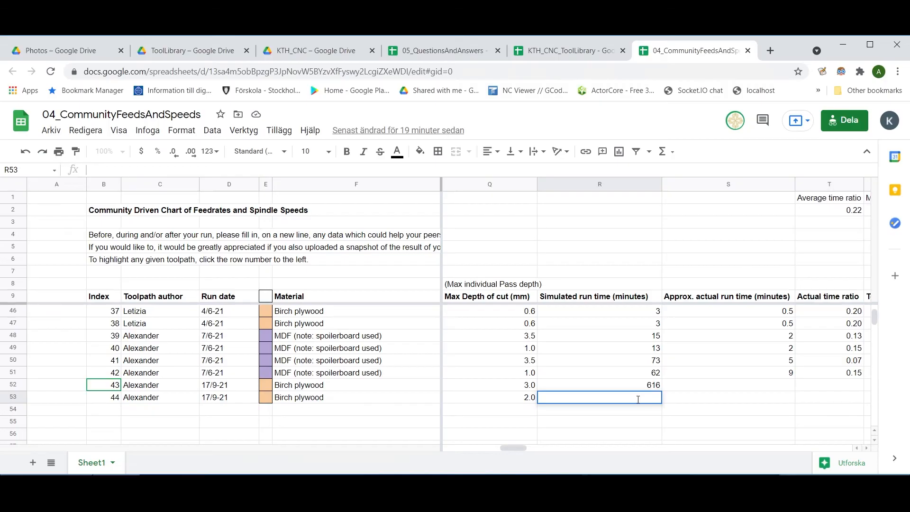
# - In the 04_CommunityFeedsAndSpeeds Google Sheet, enter =5*60+19 as index 44's simulated run time and move to its toolpath length cell
pyautogui.write('=')
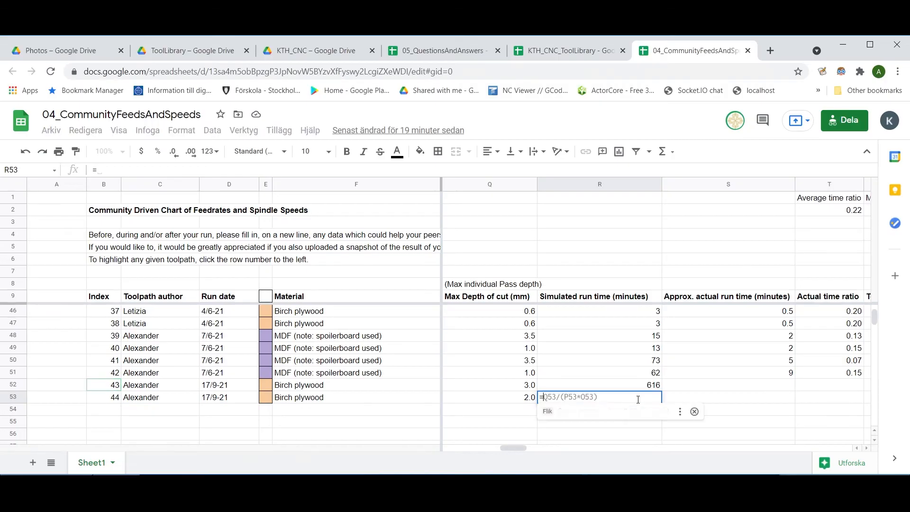
pyautogui.write('5*60')
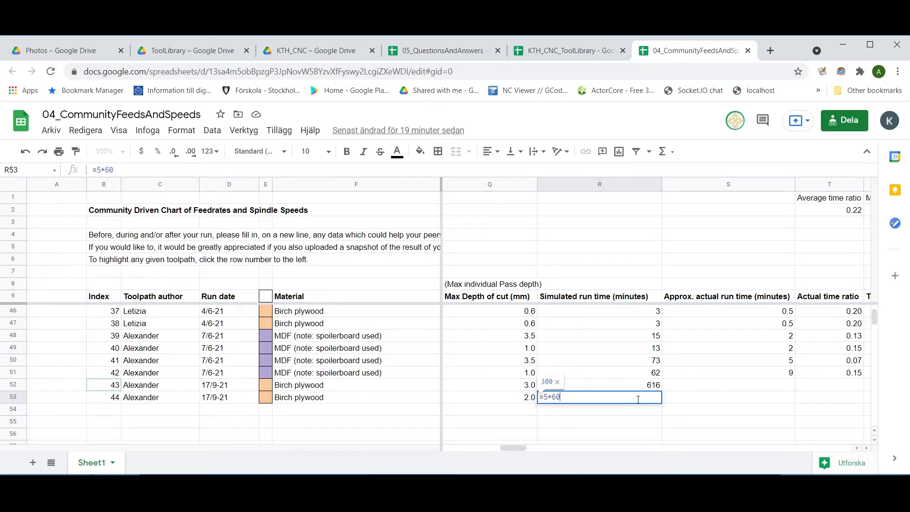
pyautogui.write('+19')
pyautogui.press('Tab')
pyautogui.press('Tab')
pyautogui.press('Tab')
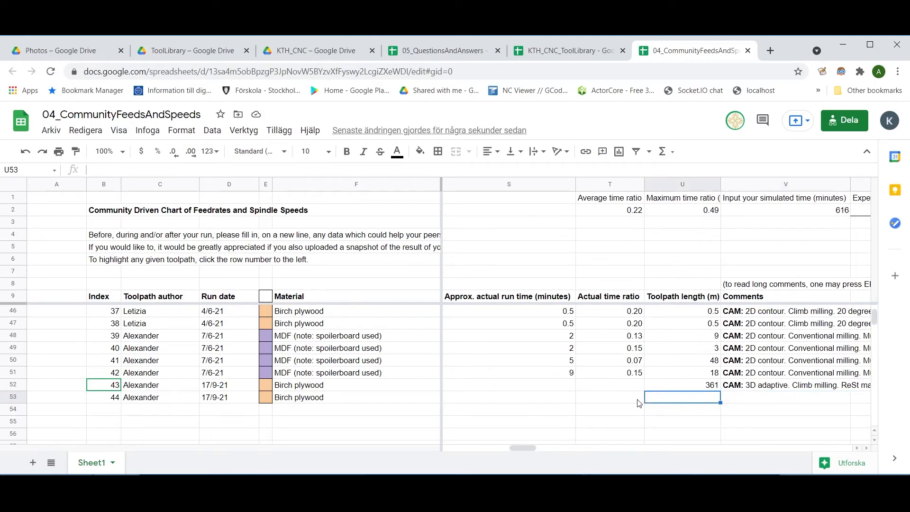
# - Enter 141.281 as index 44's toolpath length from the simulation statistics and copy the number format of index 43's length cell onto it
pyautogui.hotkey('alt', 'Tab')
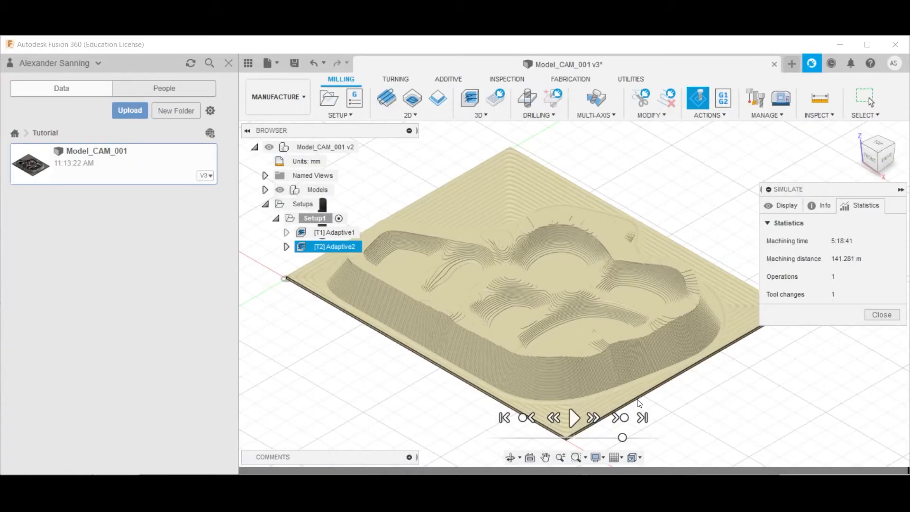
pyautogui.hotkey('alt', 'Tab')
pyautogui.write('141')
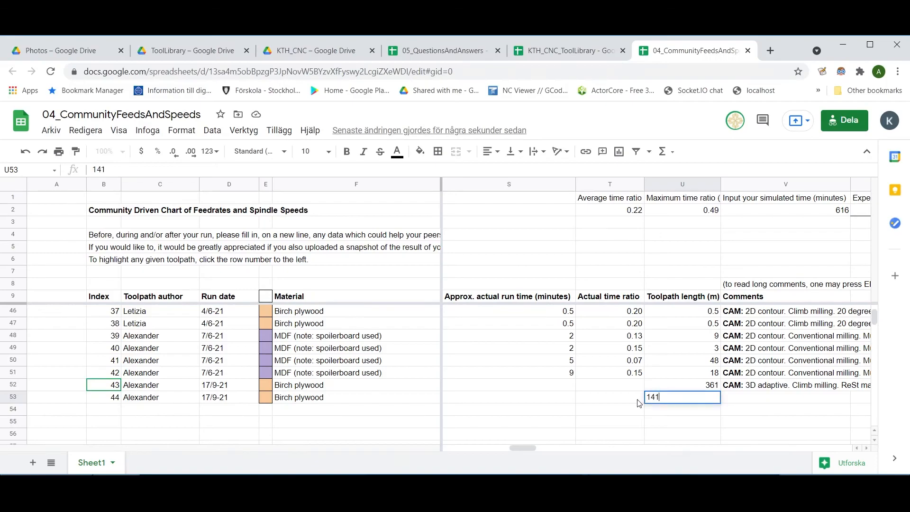
pyautogui.write('.281')
pyautogui.press('Tab')
pyautogui.press('Left')
pyautogui.press('Up')
pyautogui.hotkey('ctrl', 'c')
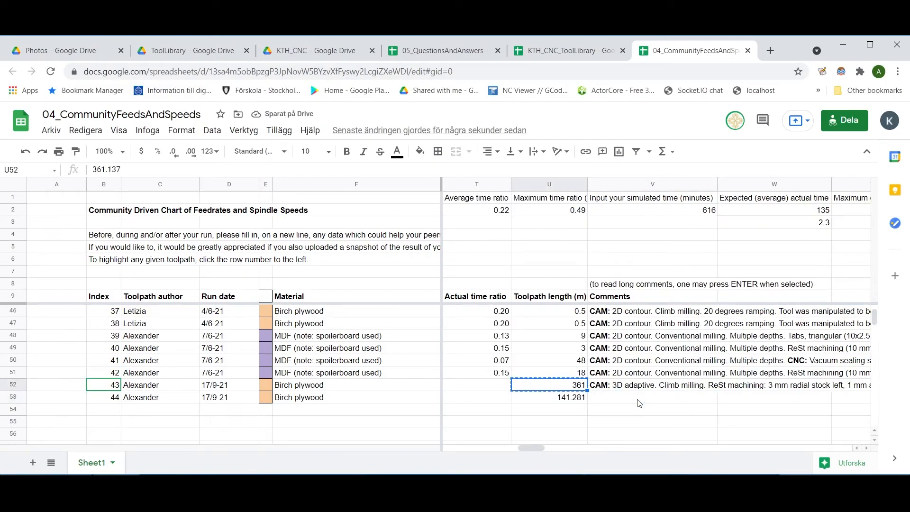
pyautogui.press('Down')
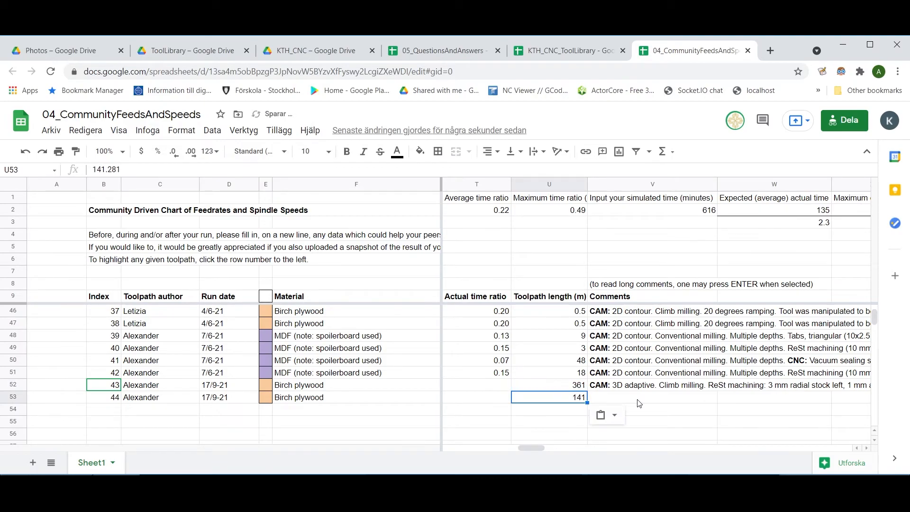
# - Enter index 44's comment: "CAM: 3D adaptive. Conventional milling. ReSt machining: 0.5 mm radial stock left, 1 mm axial stock left. CNC:"
pyautogui.press('Right')
pyautogui.write('CAM: 3D ad')
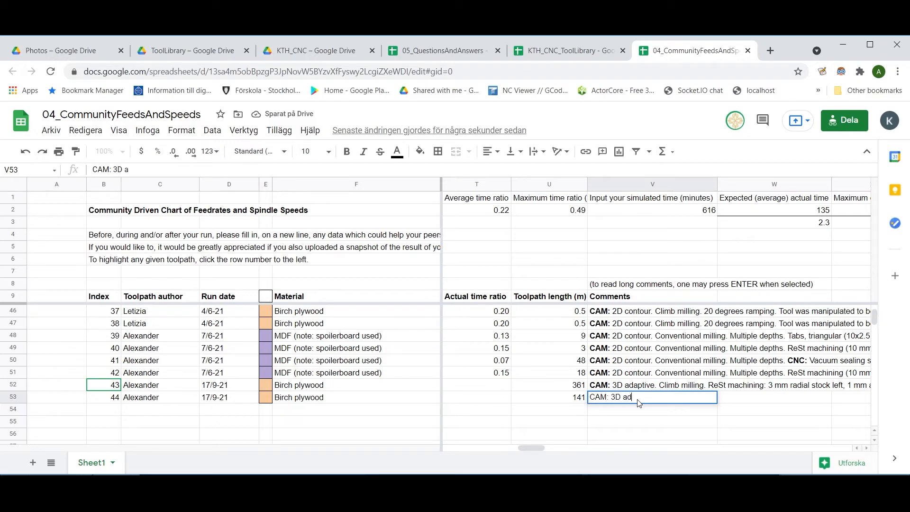
pyautogui.write('aptive')
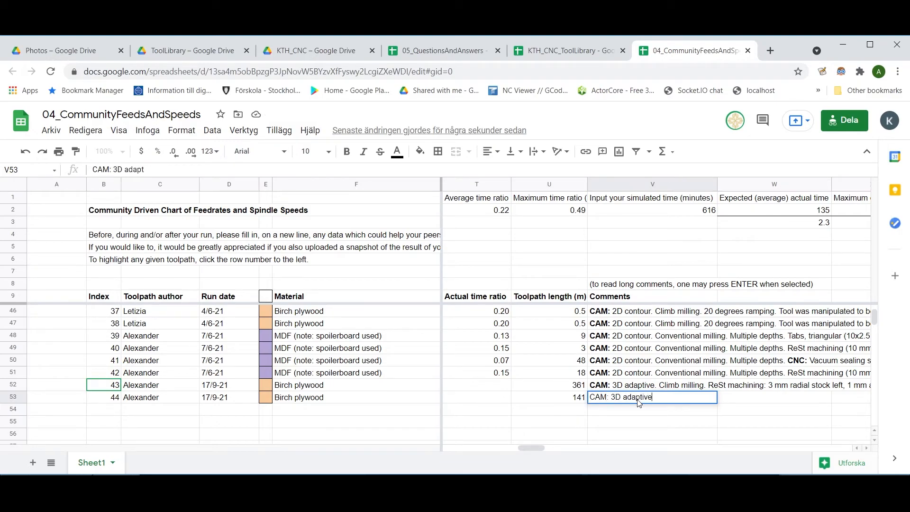
pyautogui.press('BackSpace')
pyautogui.write('. Converntional moillin')
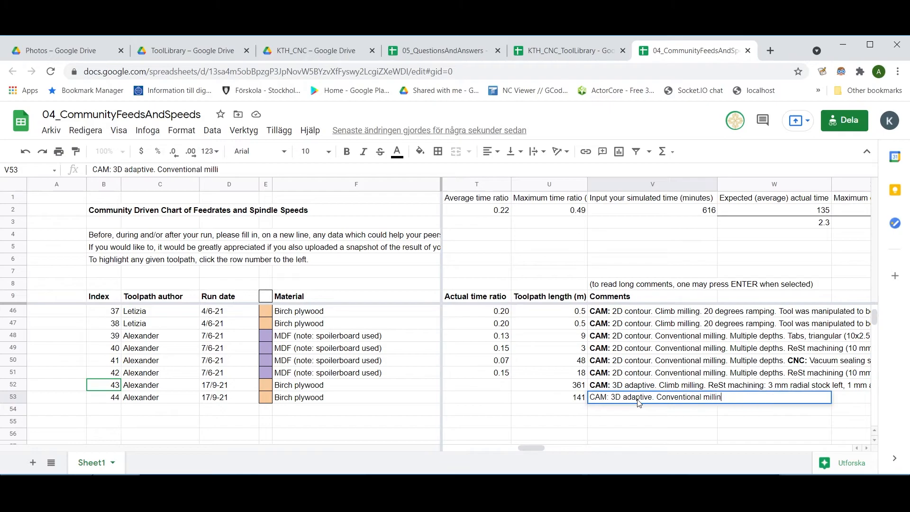
pyautogui.write('g. ReSt machio')
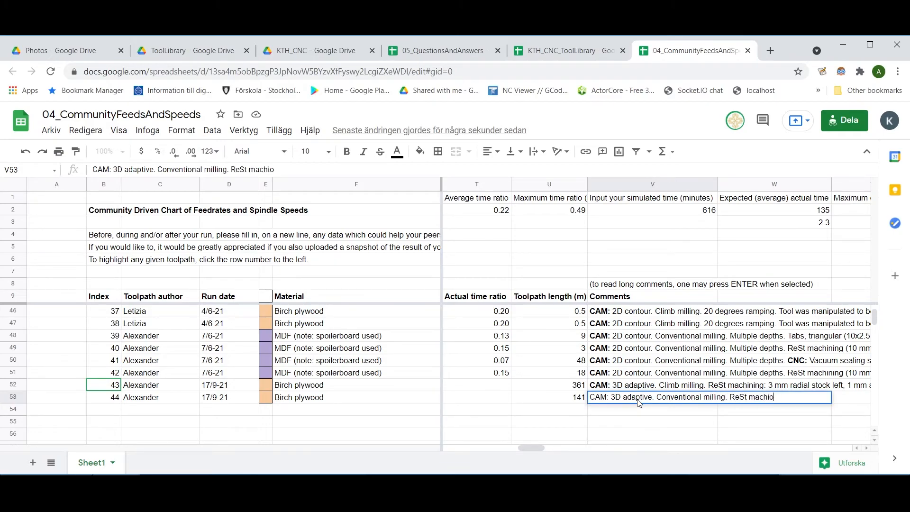
pyautogui.write('ing')
pyautogui.write(': 0.5 mm radial stock left;')
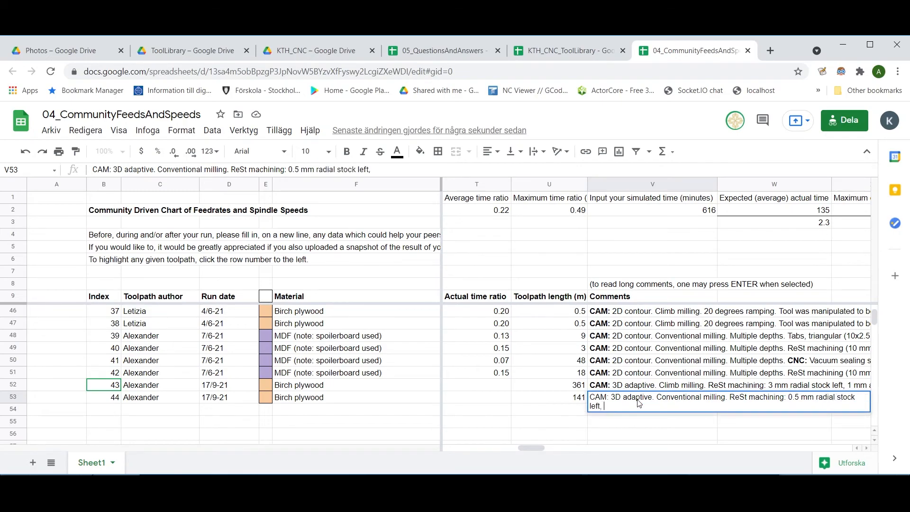
pyautogui.write(' 1 mm axial stock left. CNC:')
pyautogui.moveTo(531, 448); pyautogui.dragTo(478, 449)
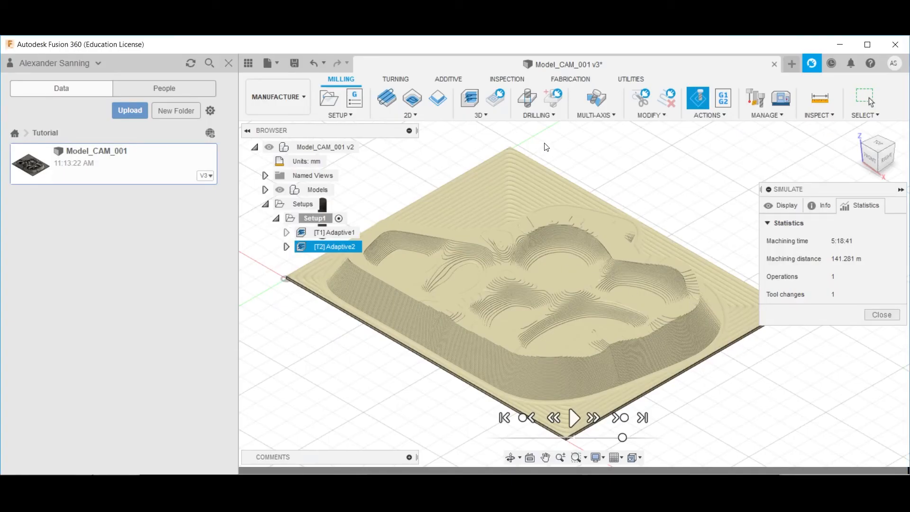
# - In Fusion 360, save the simulated stock as Tutorial_PostRoughing_stock.stl in the ErikW folder and close the simulation
pyautogui.rightClick(510, 156)
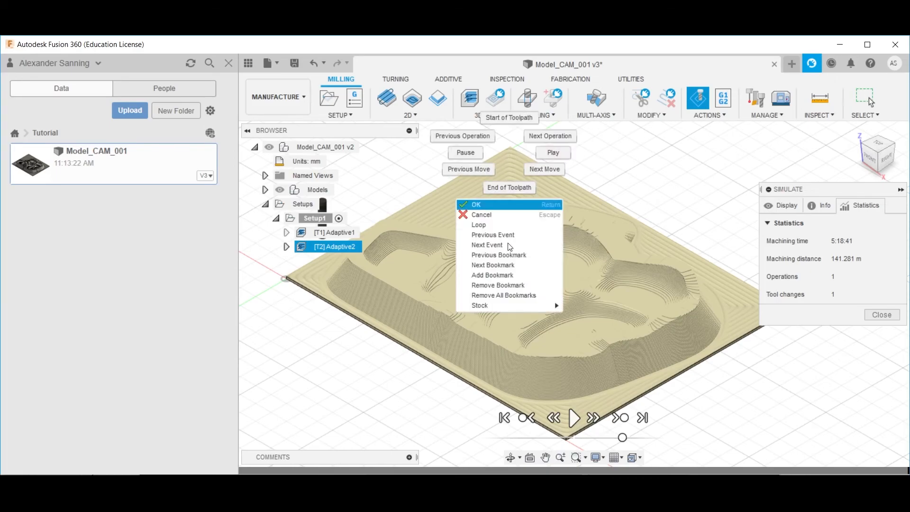
pyautogui.moveTo(518, 311)
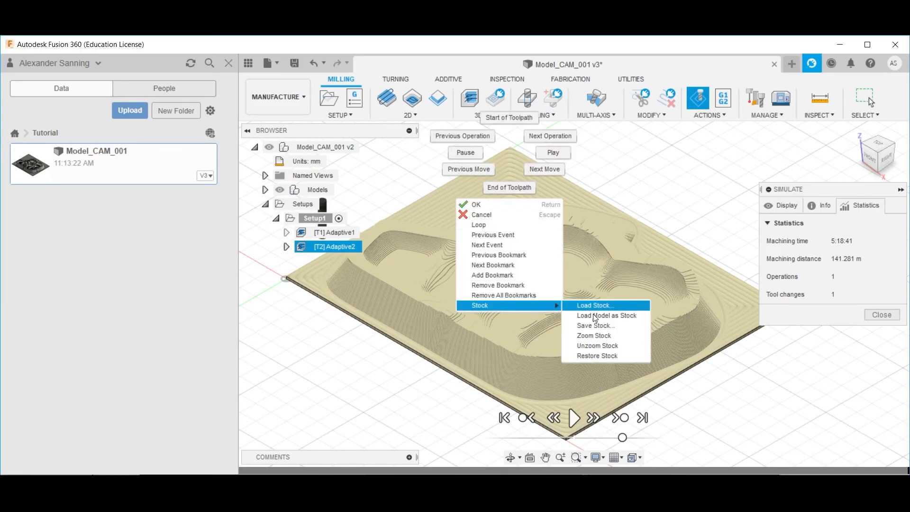
pyautogui.click(596, 325)
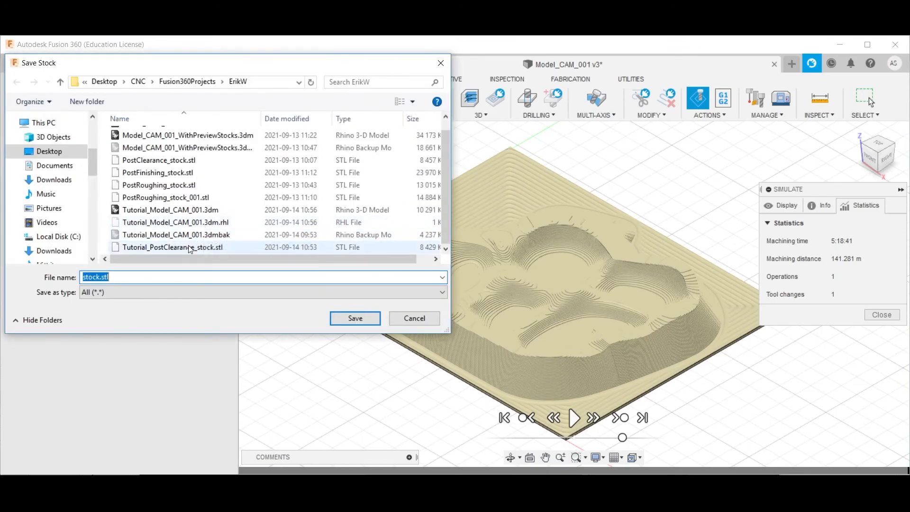
pyautogui.click(173, 247)
pyautogui.moveTo(124, 277); pyautogui.dragTo(153, 282)
pyautogui.write('Roughing_')
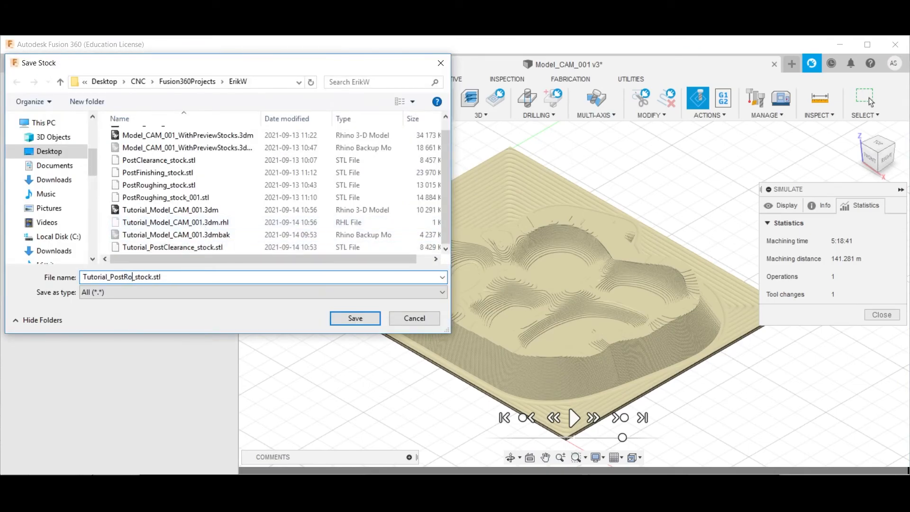
pyautogui.click(355, 318)
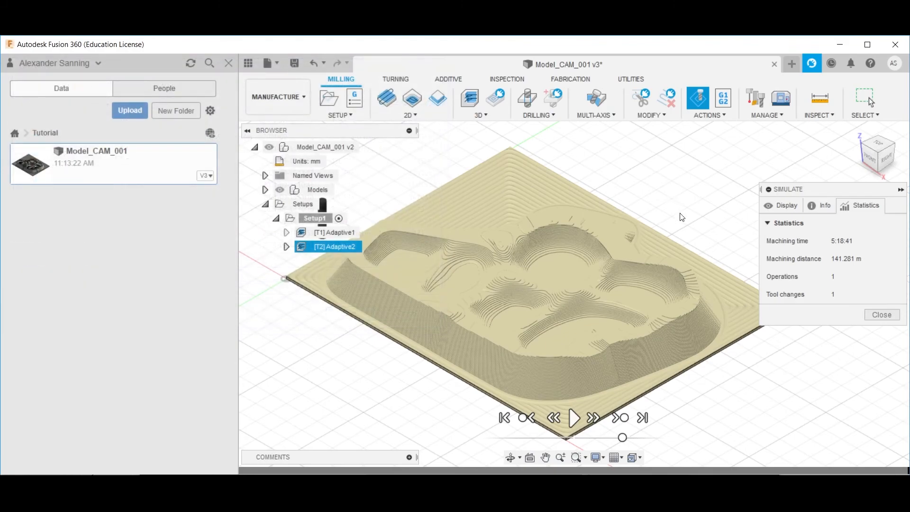
pyautogui.click(879, 317)
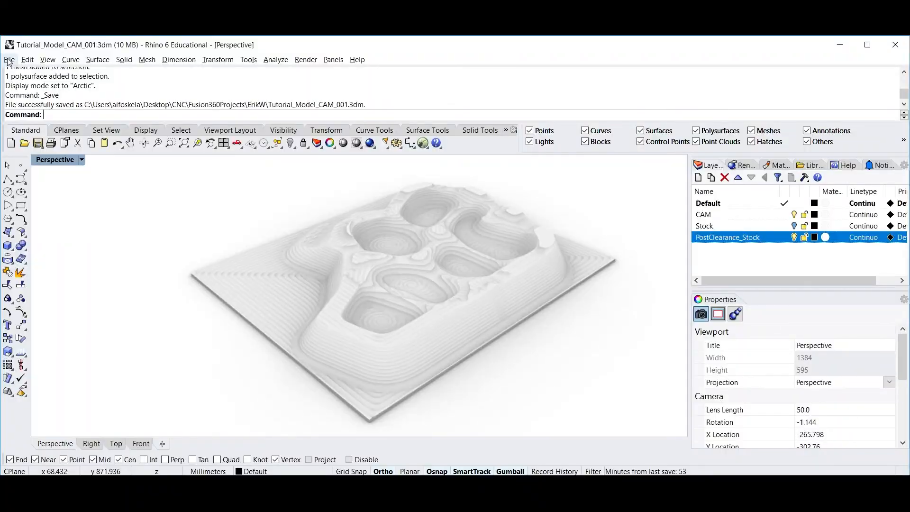
# - In Rhino, import Tutorial_PostRoughing_stock.stl into Tutorial_Model_CAM_001.3dm with millimeters as the STL model units
pyautogui.click(9, 59)
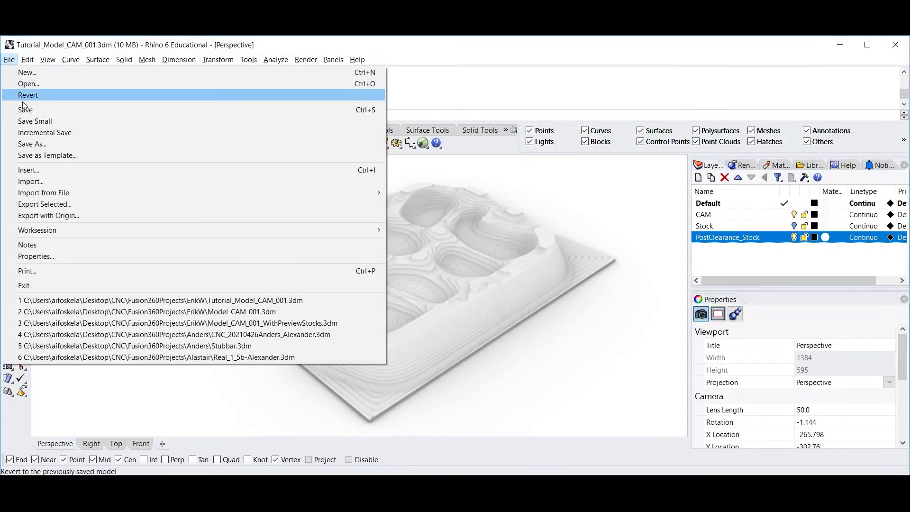
pyautogui.click(34, 182)
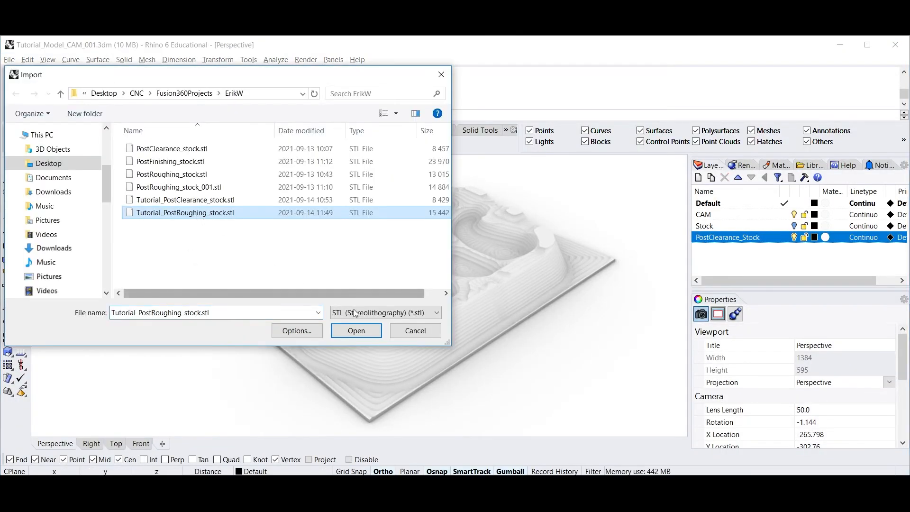
pyautogui.click(359, 330)
pyautogui.click(416, 335)
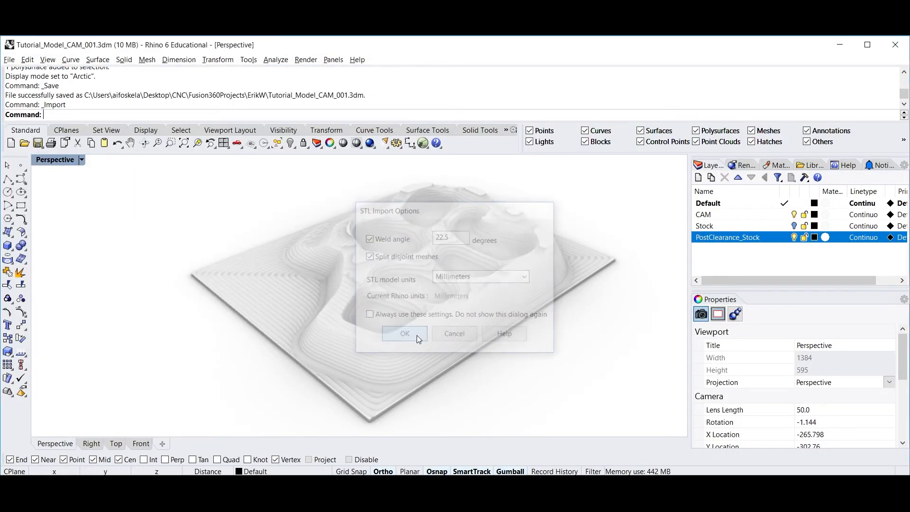
# - Create a layer named PostRoughing_Stock, move the imported stock mesh onto it and deselect the mesh
pyautogui.click(698, 178)
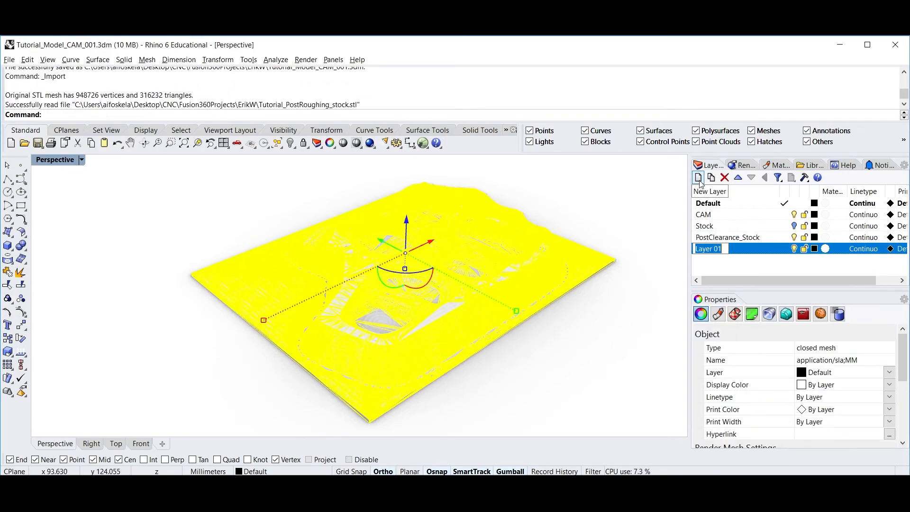
pyautogui.write('PostRoughing_Stock')
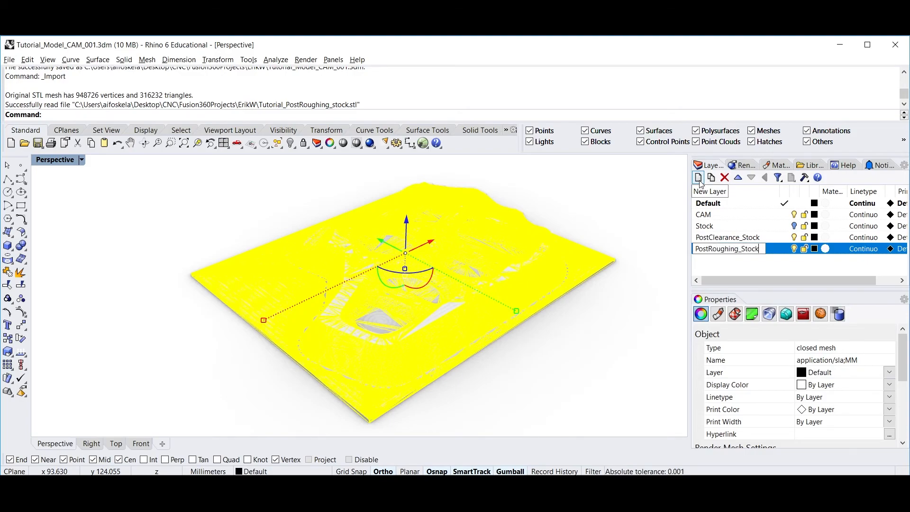
pyautogui.press('Return')
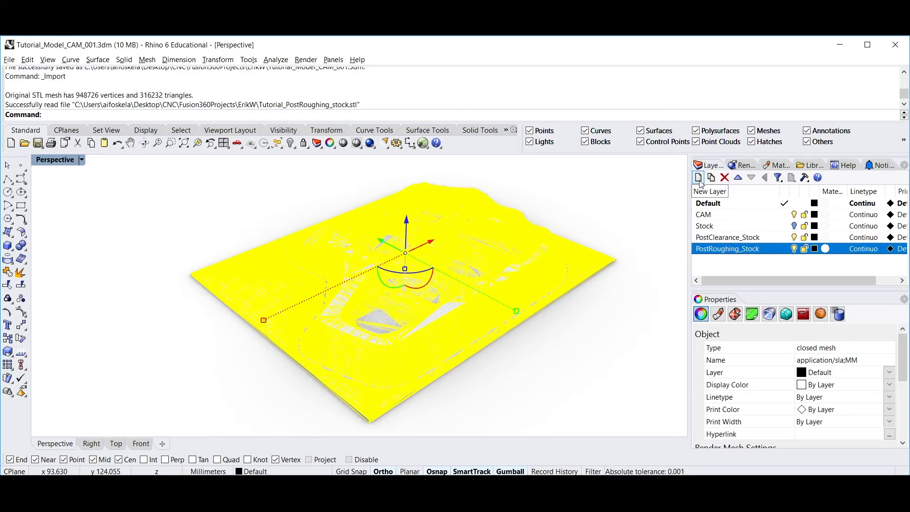
pyautogui.rightClick(749, 250)
pyautogui.click(799, 430)
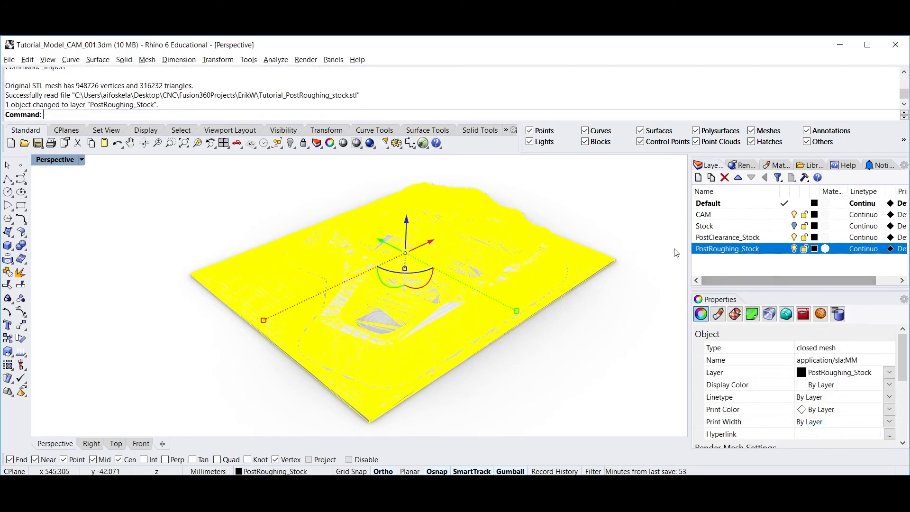
pyautogui.click(660, 240)
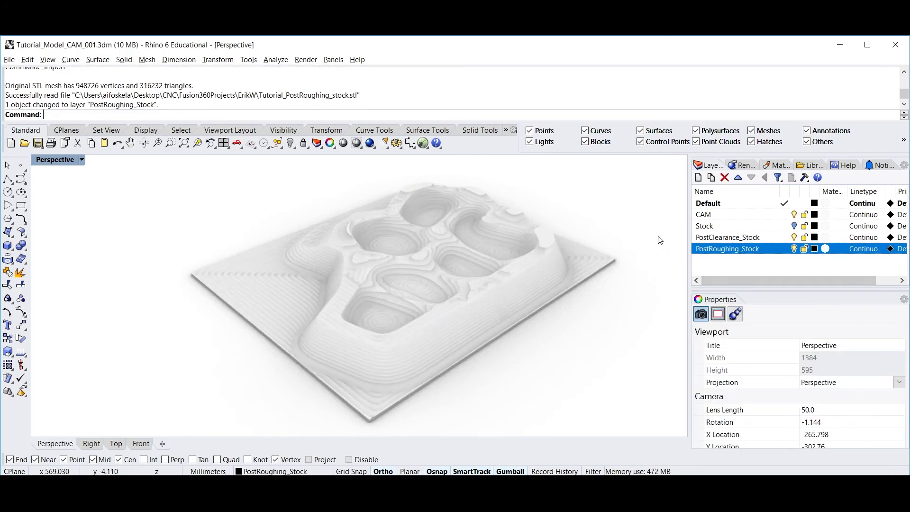
# - Switch the PostClearance_Stock layer off and on to compare both stocks, leaving that layer hidden
pyautogui.click(795, 239)
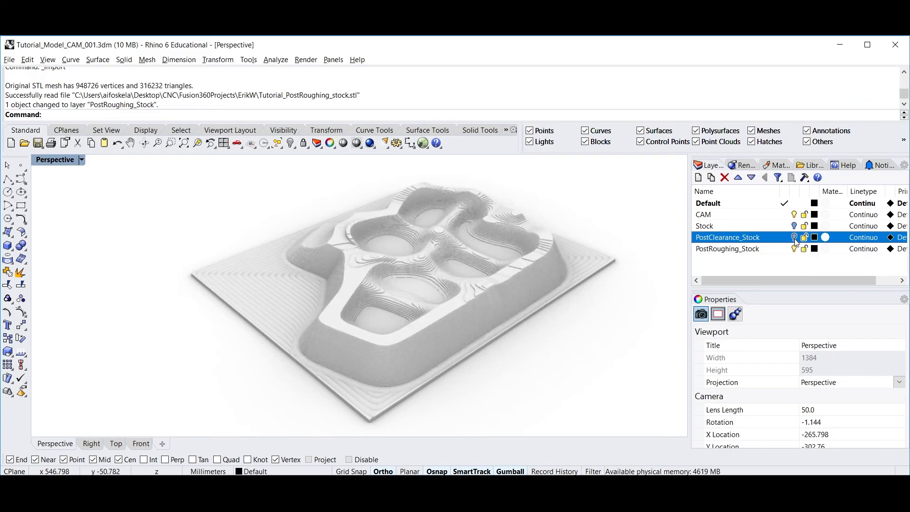
pyautogui.click(795, 239)
pyautogui.click(794, 239)
pyautogui.click(795, 239)
pyautogui.click(794, 239)
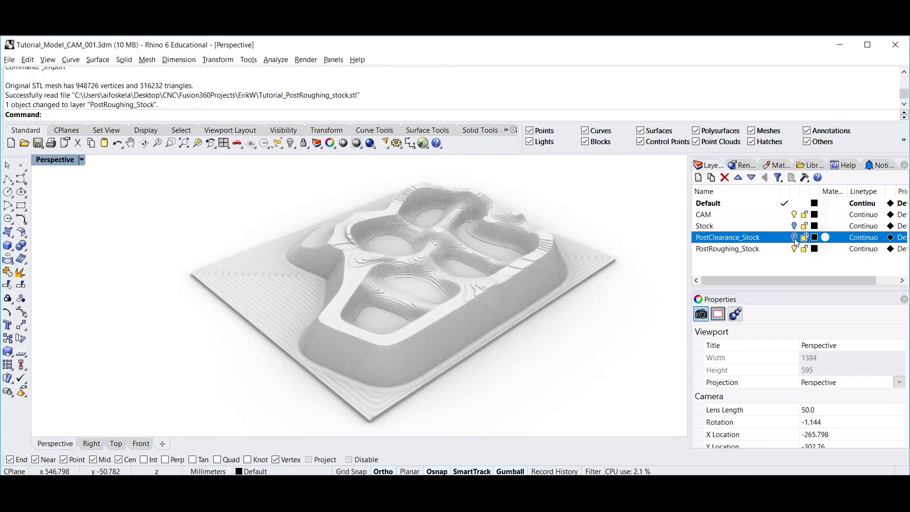
pyautogui.click(795, 239)
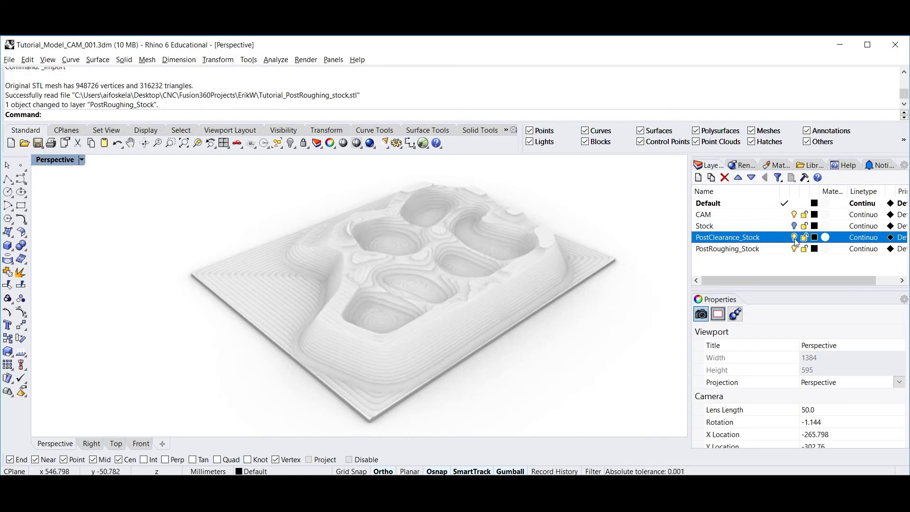
pyautogui.click(795, 239)
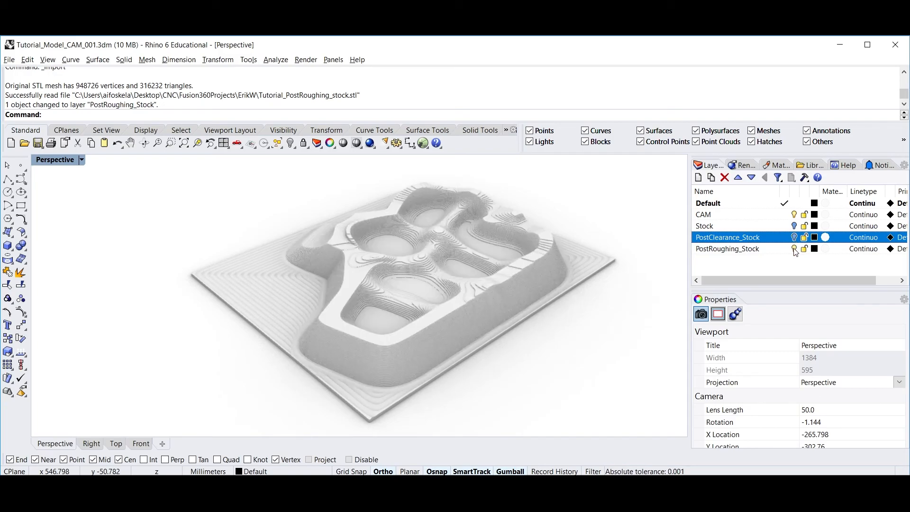
# - Toggle the PostRoughing_Stock and PostClearance_Stock layers to compare the CAM model with each machining stage, ending on the roughed stock
pyautogui.click(794, 249)
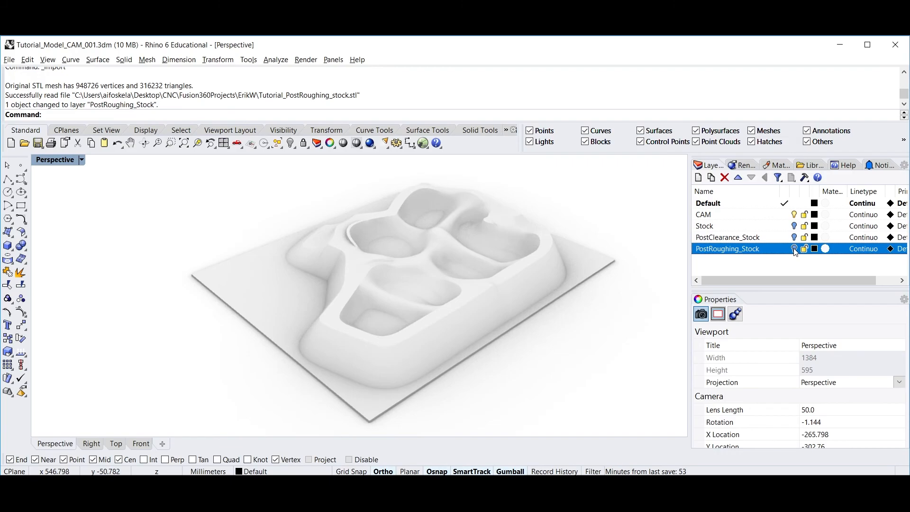
pyautogui.click(795, 250)
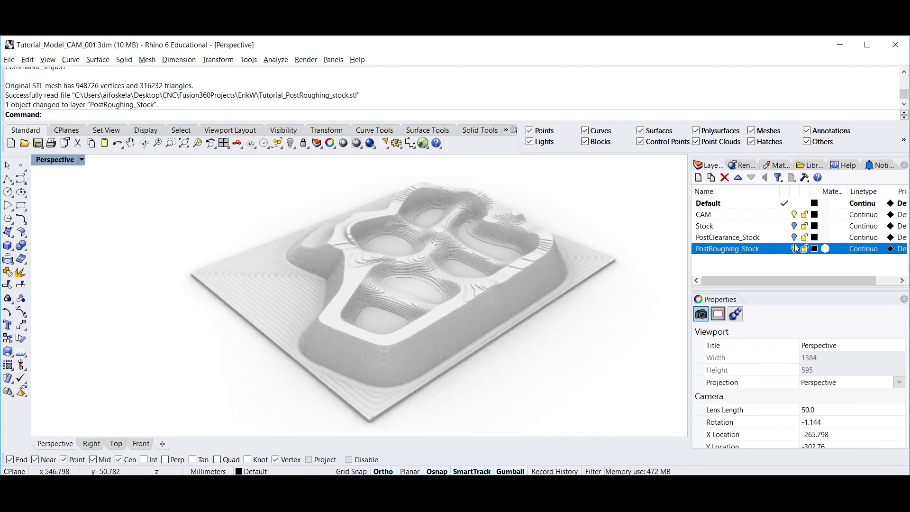
pyautogui.click(795, 249)
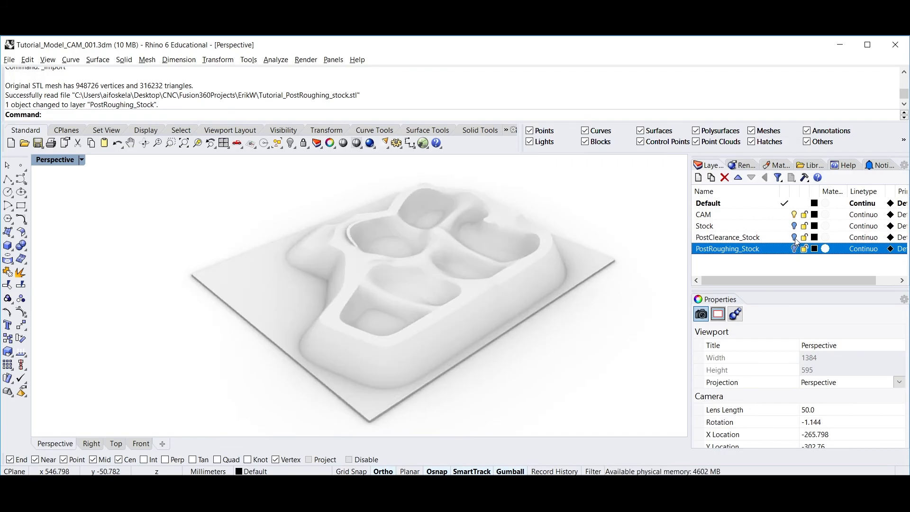
pyautogui.click(794, 237)
pyautogui.click(794, 249)
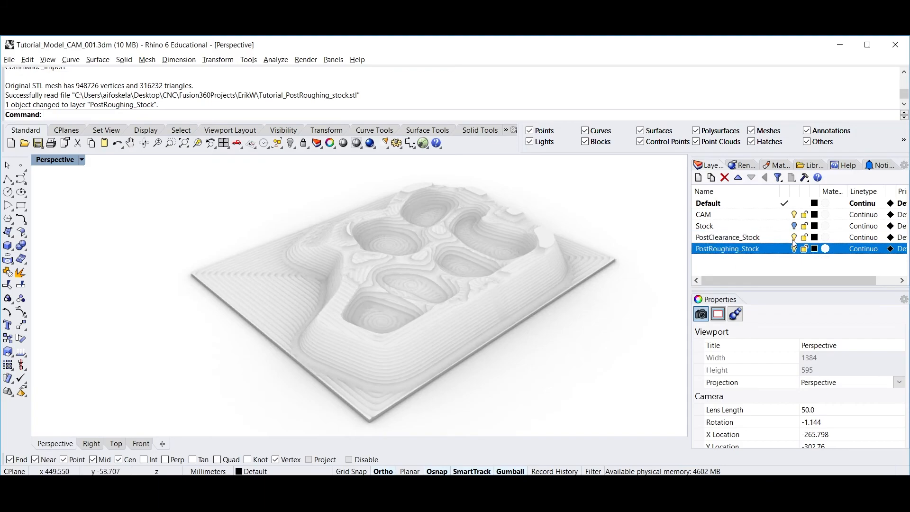
pyautogui.click(794, 237)
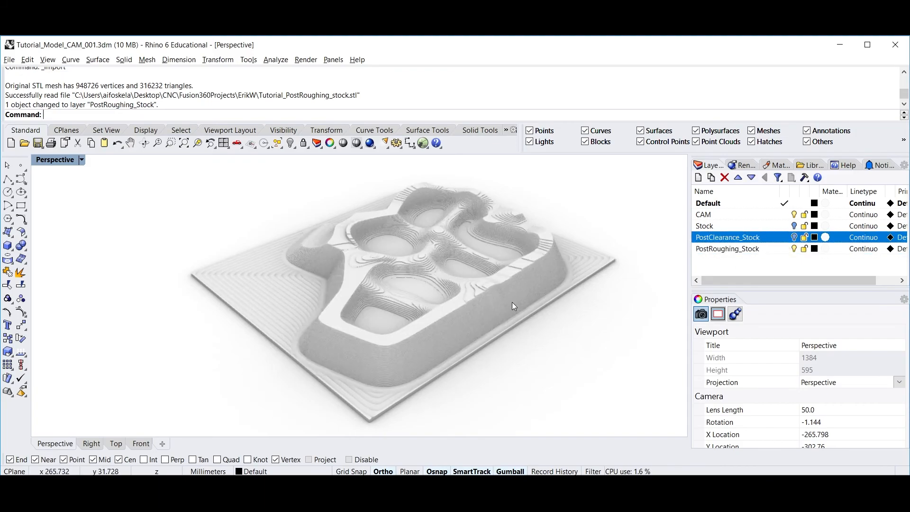
# - Examine the post-roughing stock mesh up close and from several sides, including its pockets, rim and outer walls
pyautogui.moveTo(513, 283); pyautogui.dragTo(436, 293, button='right')
pyautogui.scroll(5, 439, 304)
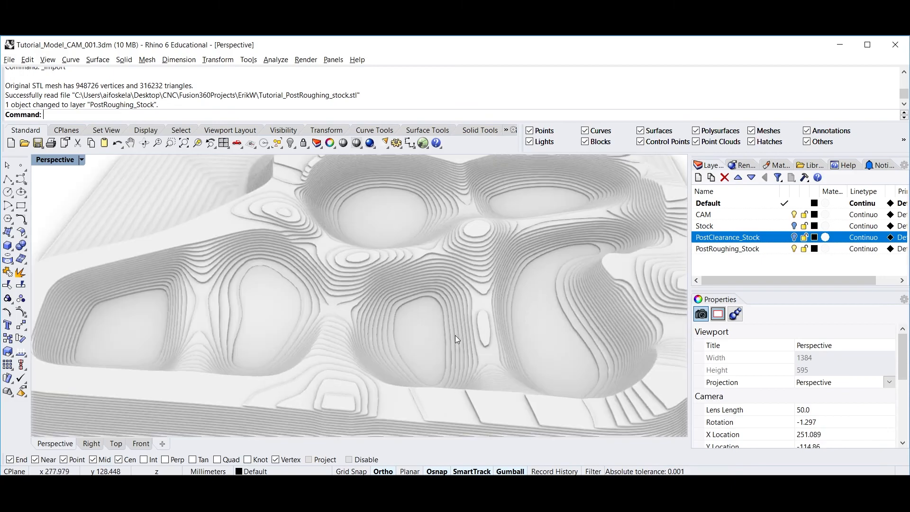
pyautogui.scroll(-5, 440, 310)
pyautogui.moveTo(482, 314); pyautogui.dragTo(389, 261, button='right')
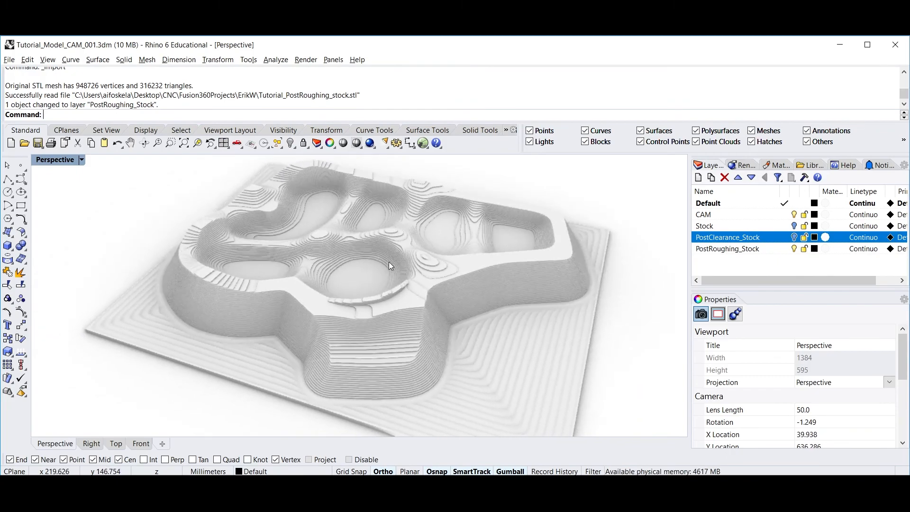
pyautogui.moveTo(513, 296); pyautogui.dragTo(278, 306, button='right')
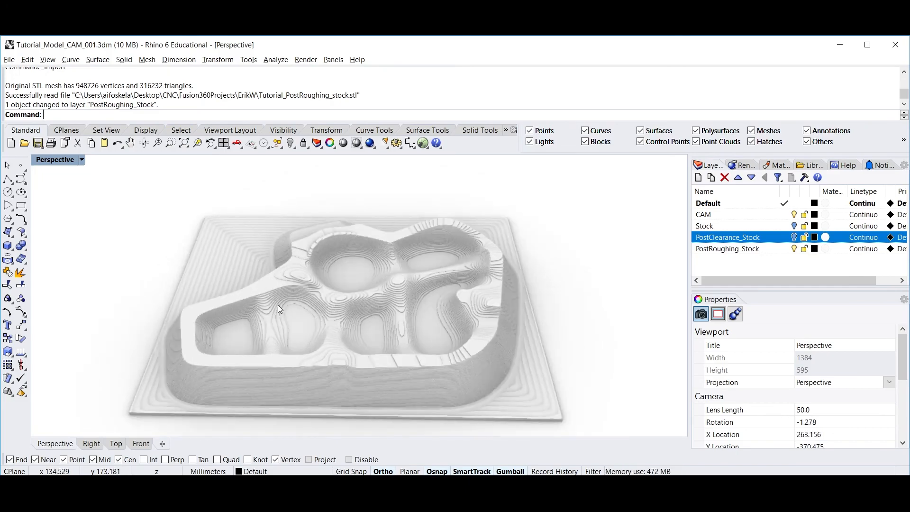
pyautogui.moveTo(357, 347); pyautogui.dragTo(523, 310, button='right')
pyautogui.keyDown('shift'); pyautogui.moveTo(475, 289); pyautogui.dragTo(478, 311, button='right'); pyautogui.keyUp('shift')
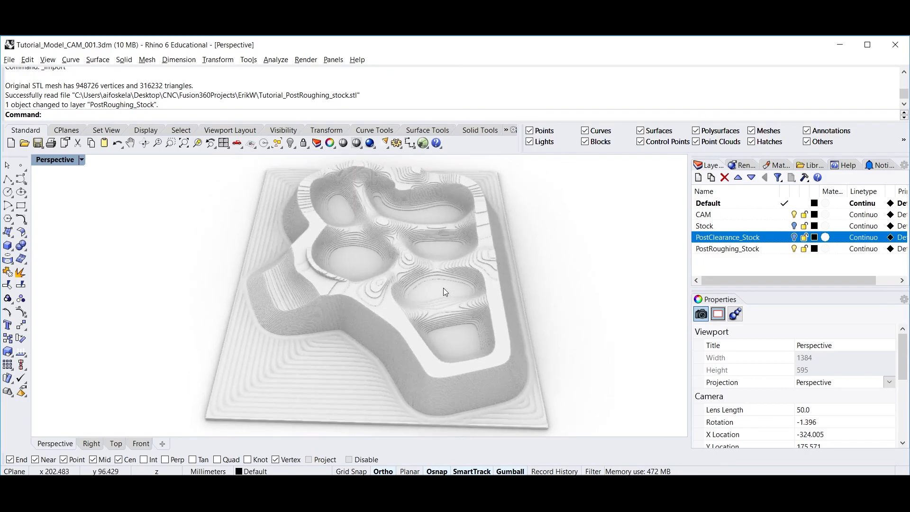
pyautogui.scroll(-1, 446, 290)
# - Save the Rhino file, and in Fusion 360 save a new version of Model_CAM_001 with the description User Saved
pyautogui.hotkey('ctrl', 's')
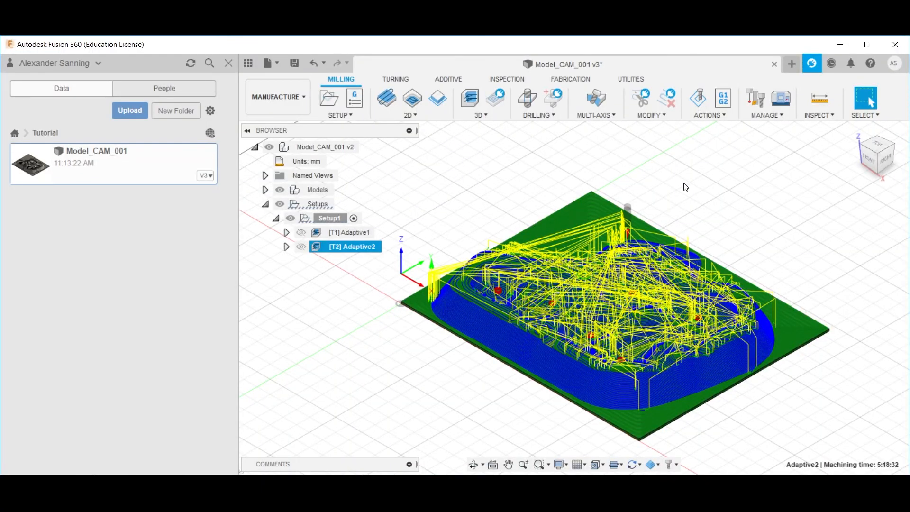
pyautogui.hotkey('ctrl', 's')
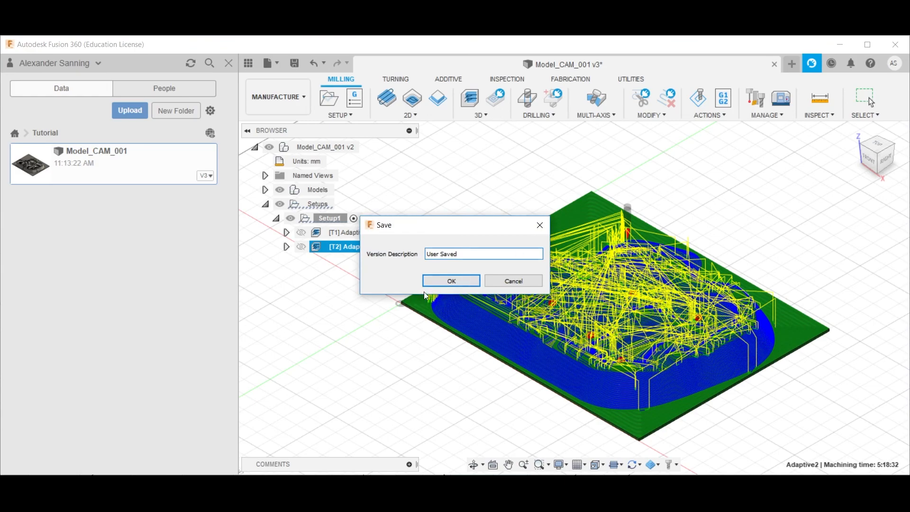
pyautogui.click(437, 283)
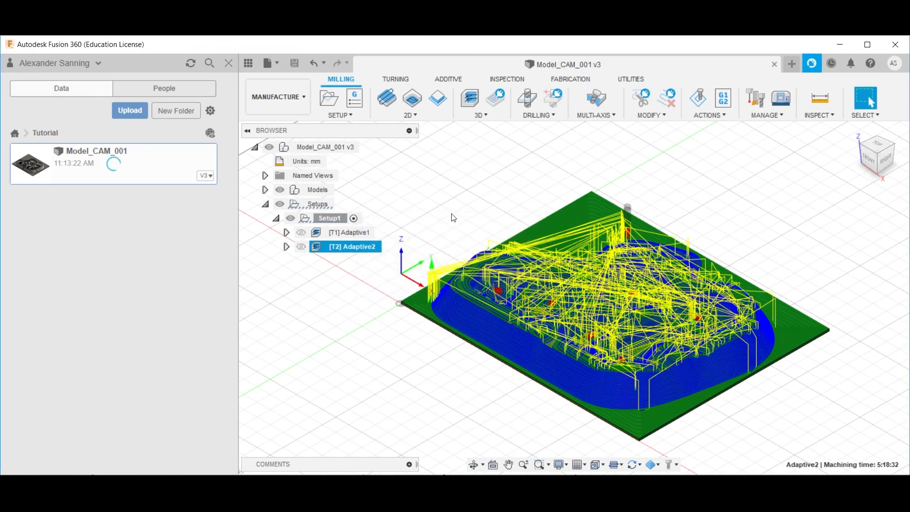